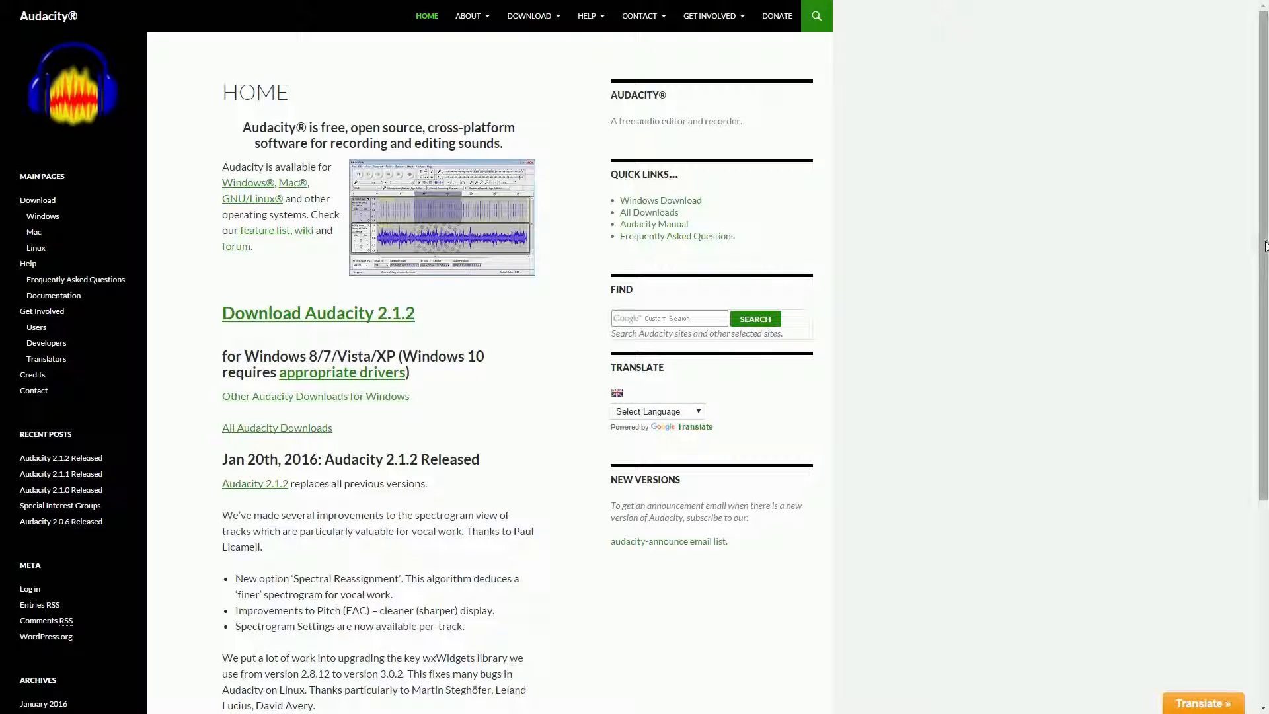
{"action": "scroll", "coordinate": [1241, 259], "scroll_direction": "down", "scroll_amount": 3}
{"action": "scroll", "coordinate": [1252, 385], "scroll_direction": "down", "scroll_amount": 2}
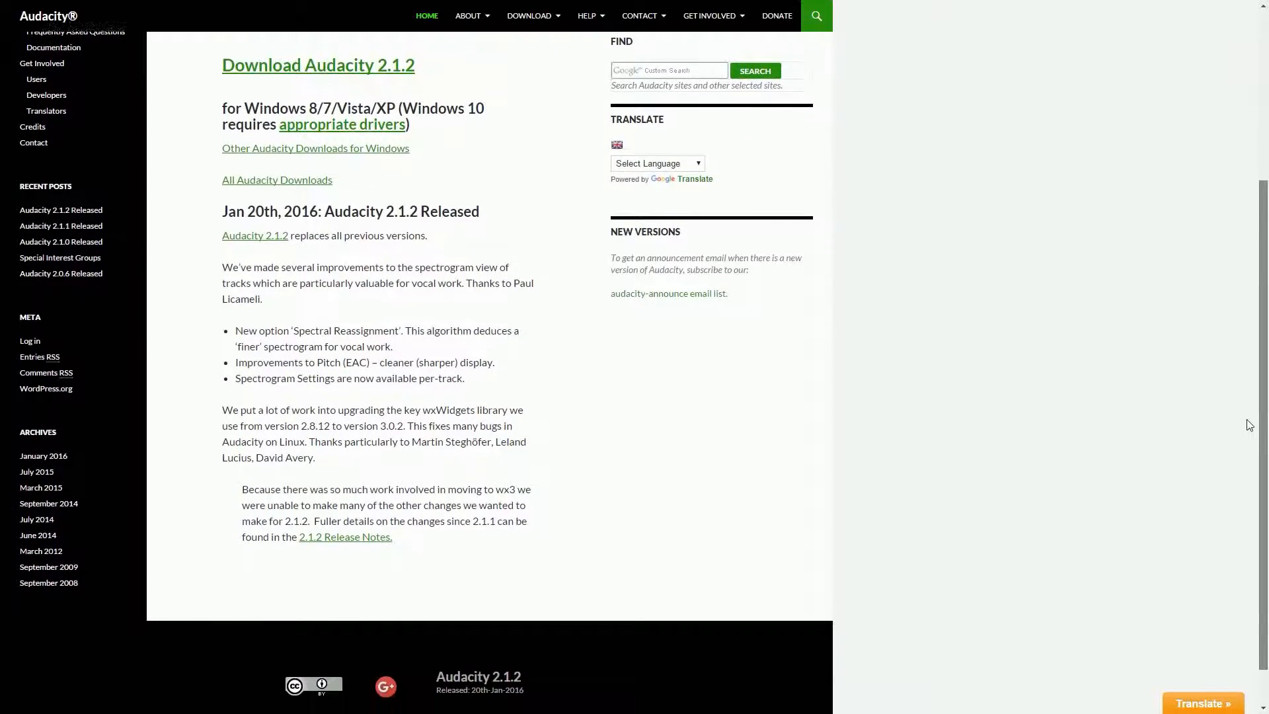
{"action": "scroll", "coordinate": [1248, 274], "scroll_direction": "up", "scroll_amount": 4}
{"action": "scroll", "coordinate": [1249, 275], "scroll_direction": "up", "scroll_amount": 1}
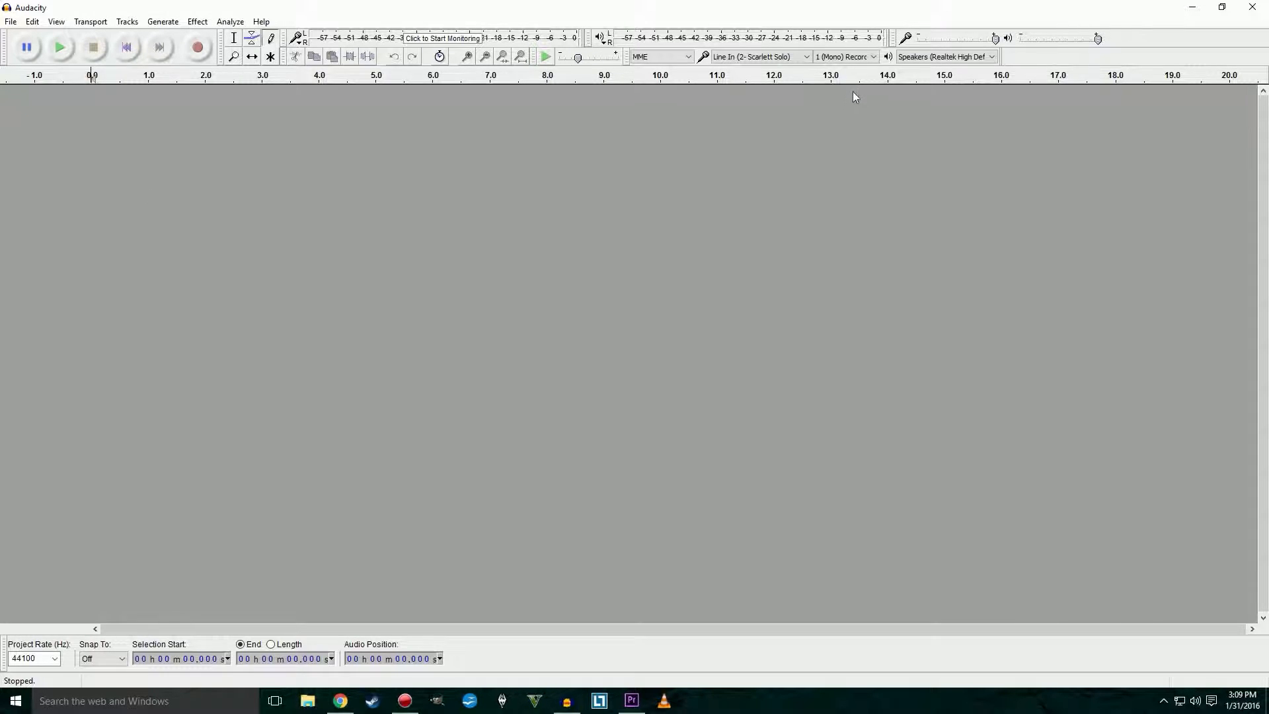
Set the recording channels to 1 (Mono) Recording in Audacity.
{"action": "left_click", "coordinate": [874, 57]}
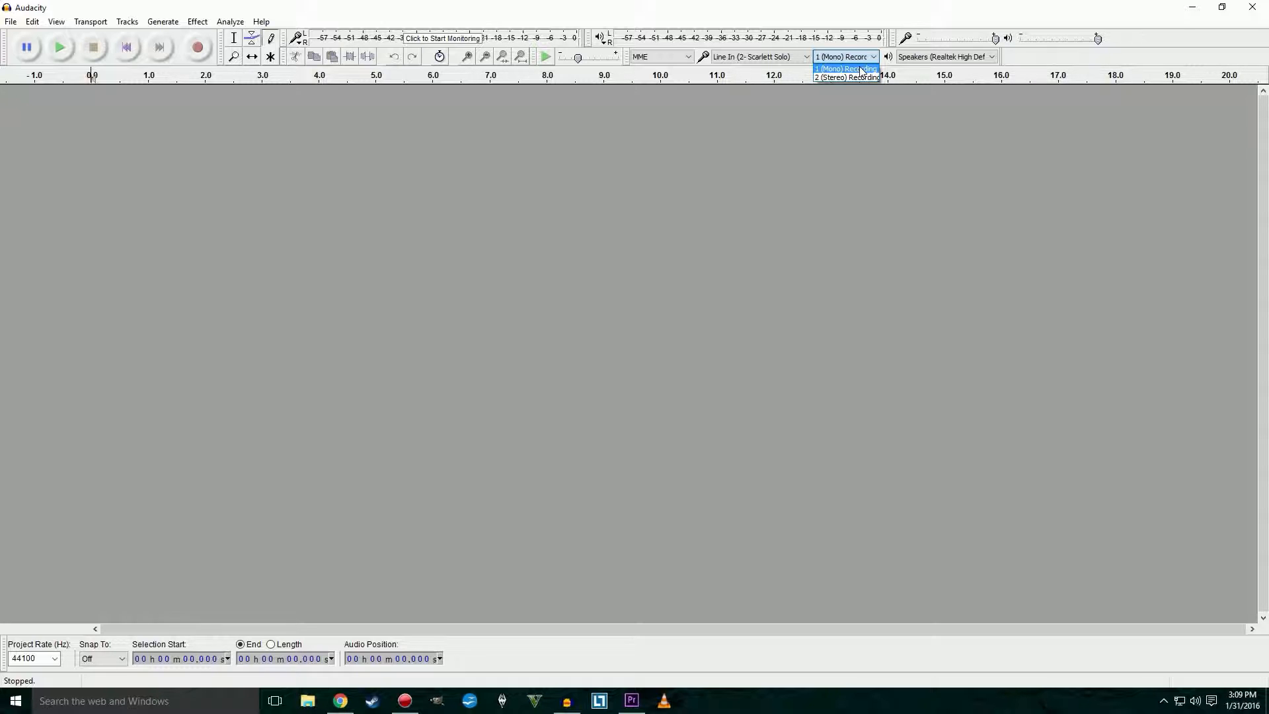
{"action": "left_click", "coordinate": [861, 70]}
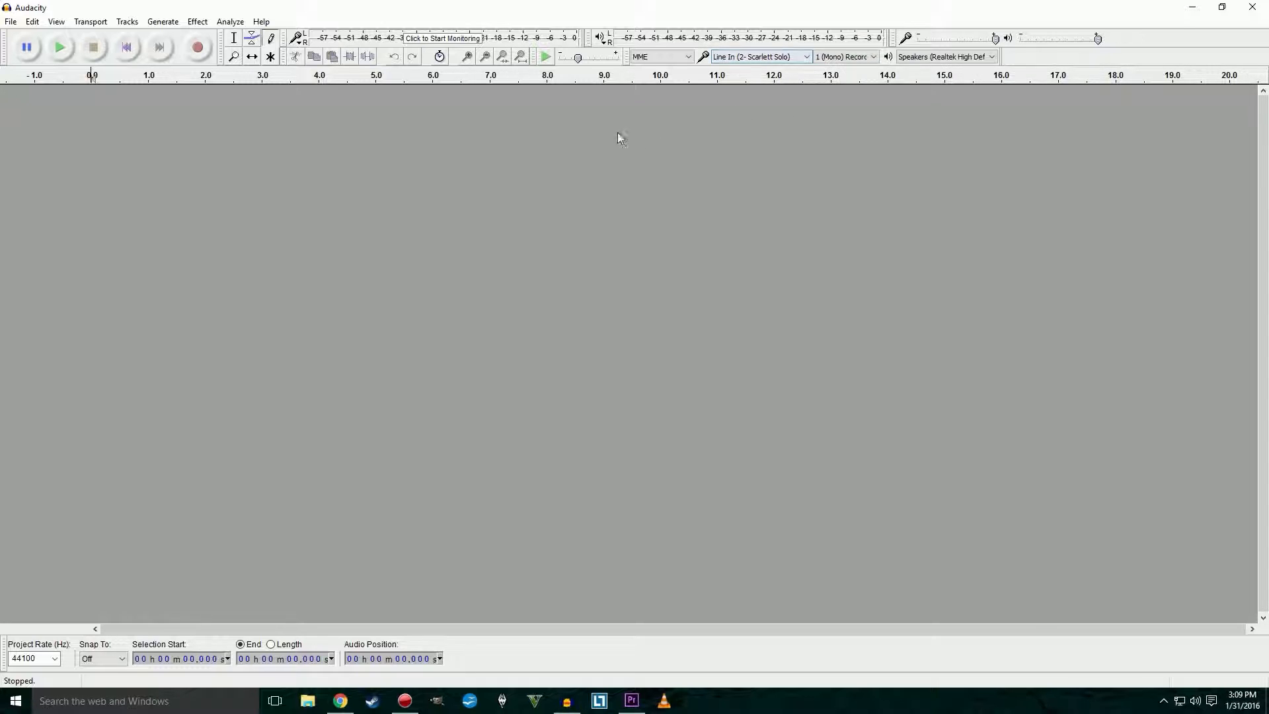
Record a test take of about 8 seconds and select the whole track.
{"action": "left_click", "coordinate": [197, 48]}
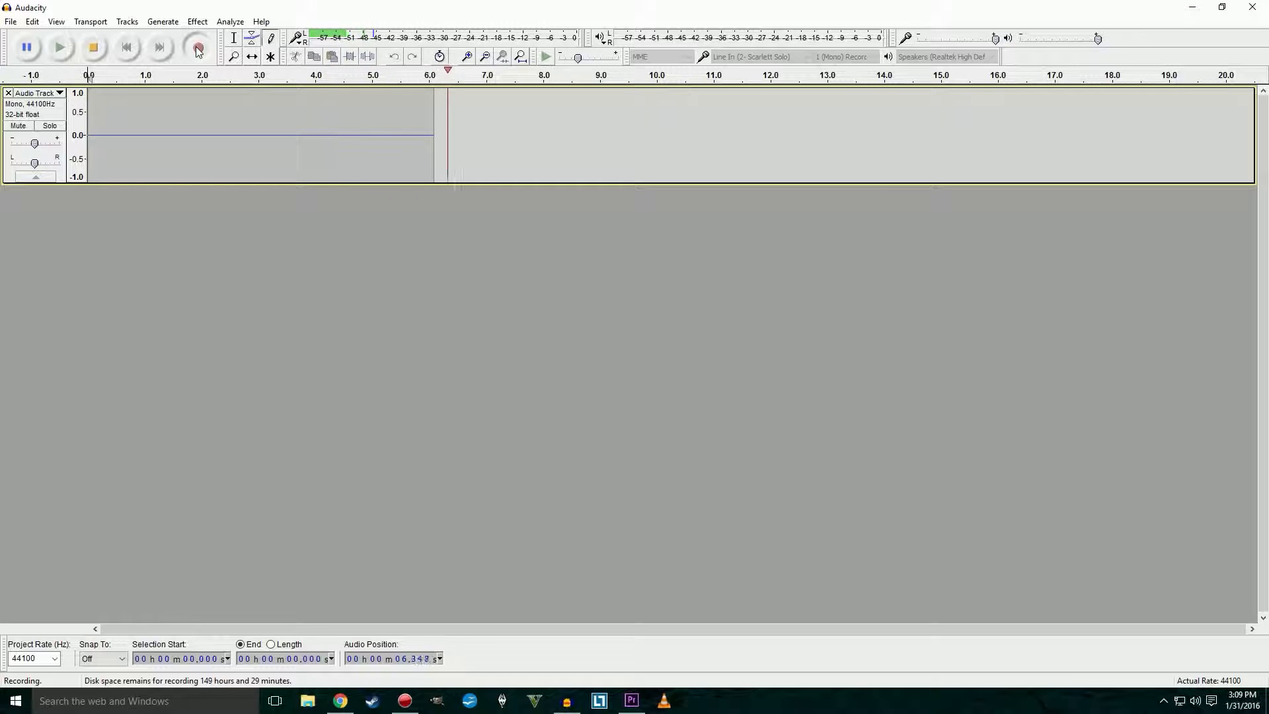
{"action": "left_click", "coordinate": [102, 51]}
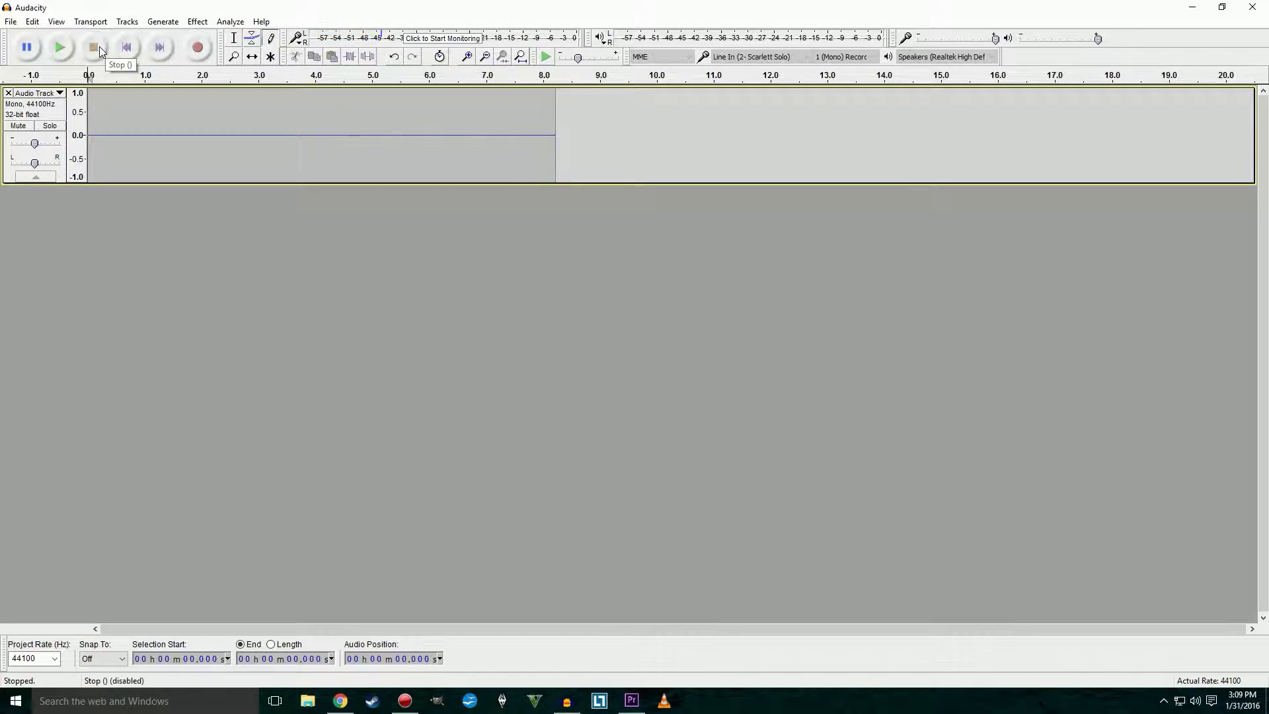
{"action": "left_click", "coordinate": [43, 106]}
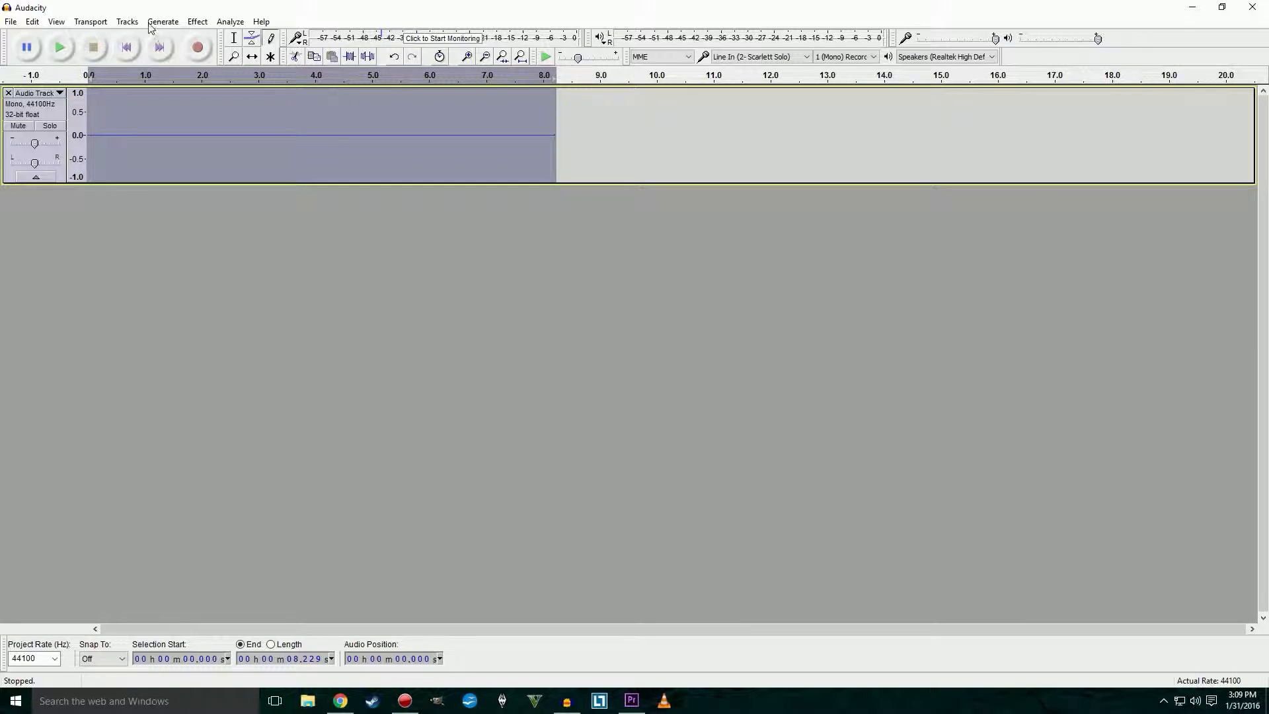
{"action": "left_click", "coordinate": [195, 21]}
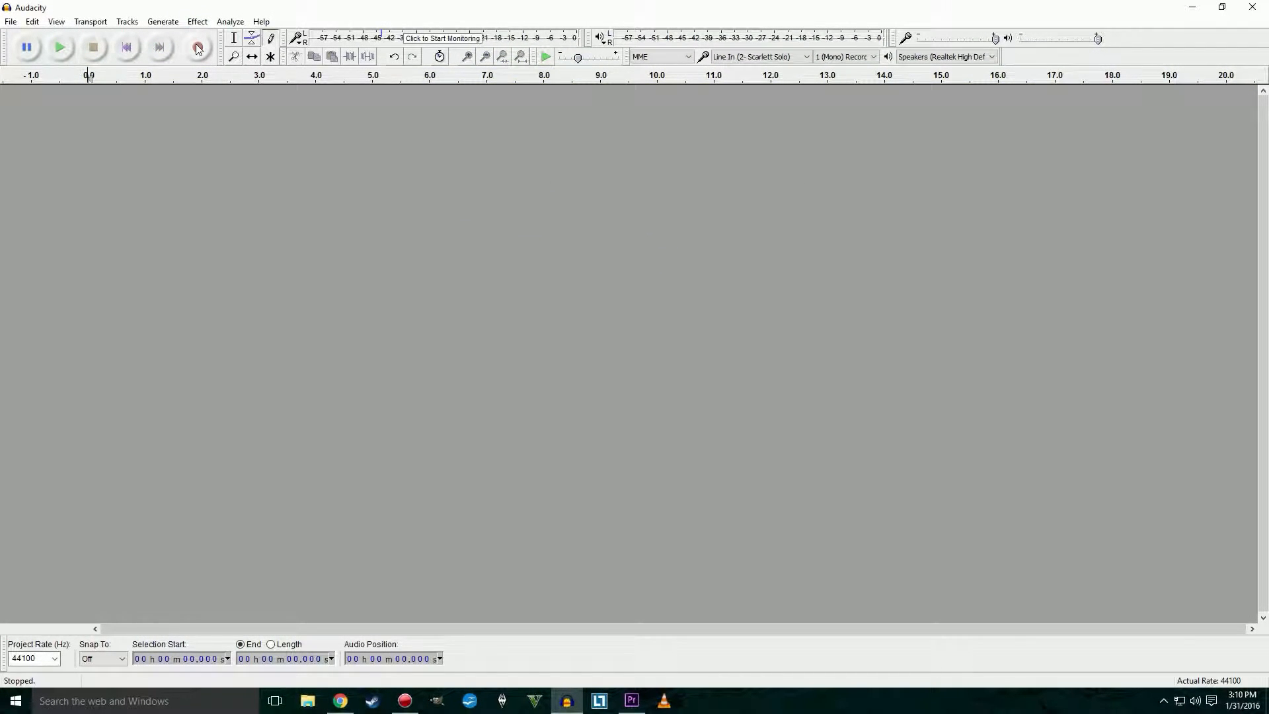
Record a spoken voice take of about 10 seconds, starting with a few seconds of silence.
{"action": "left_click", "coordinate": [198, 48]}
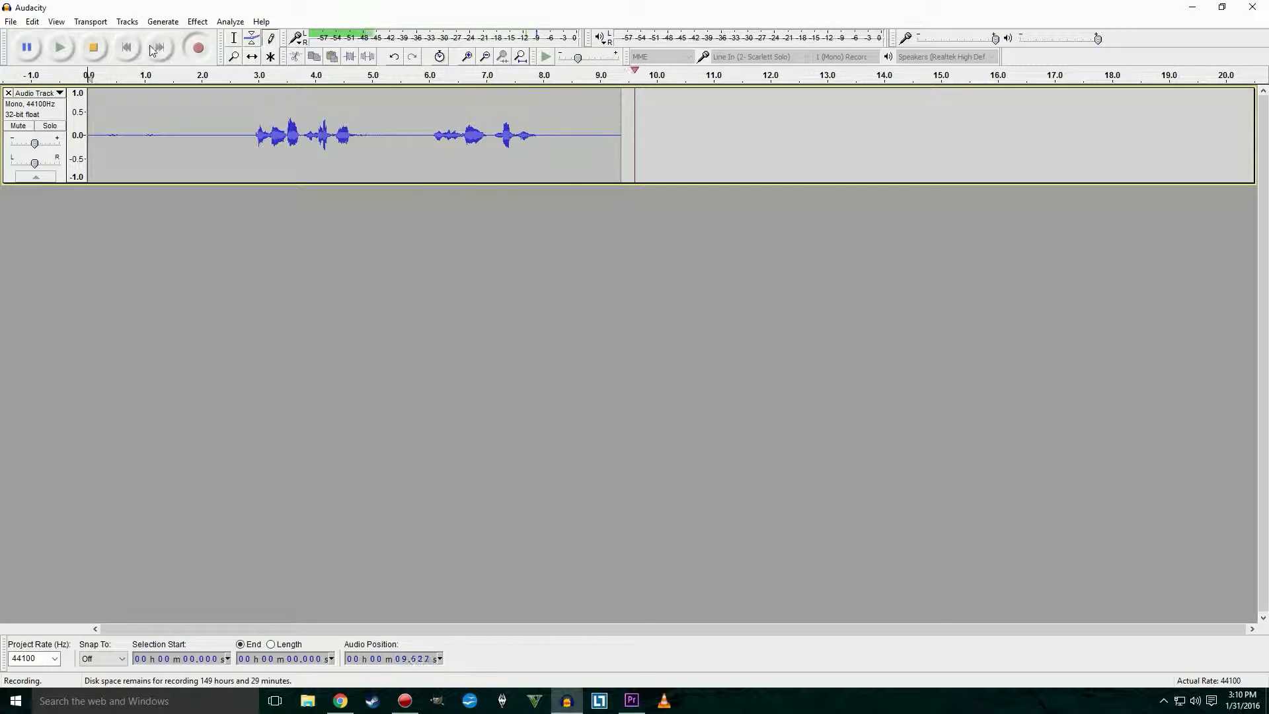
{"action": "left_click", "coordinate": [93, 47]}
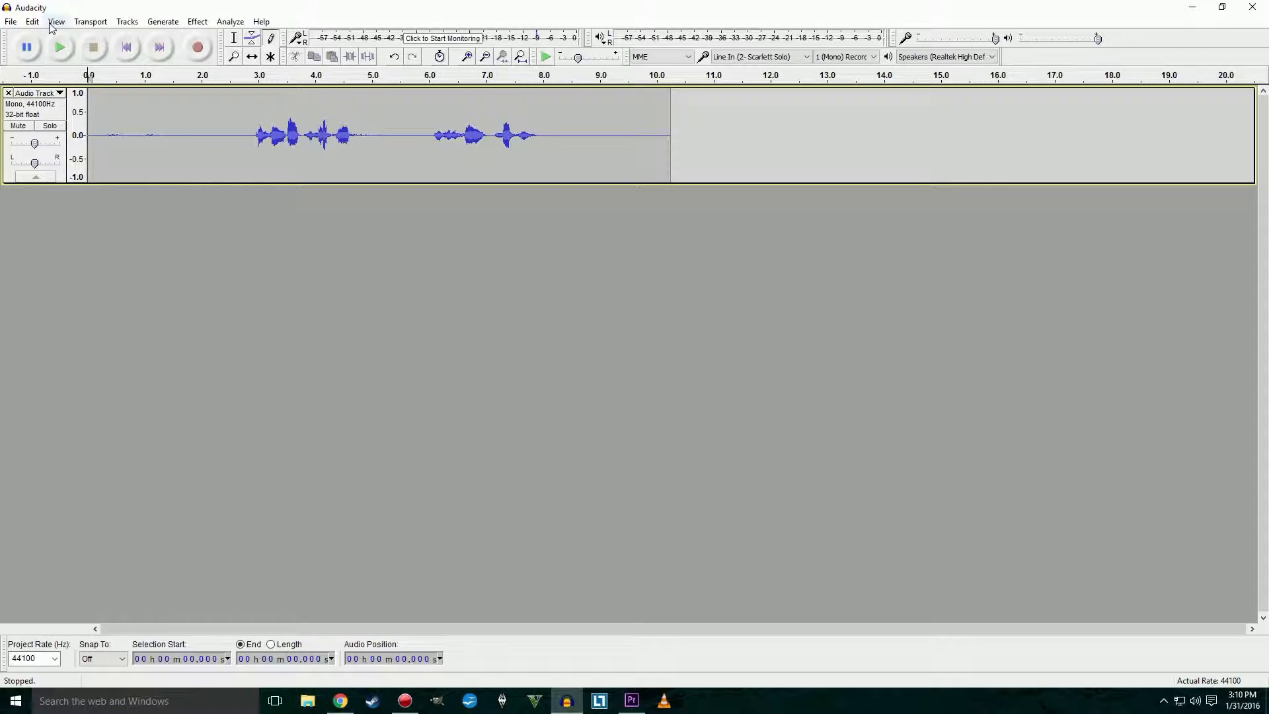
Select the silent opening of the recording, about 2.5 seconds, and capture it as the Noise Reduction profile.
{"action": "left_click", "coordinate": [234, 37]}
{"action": "left_click_drag", "start_coordinate": [229, 136], "coordinate": [87, 139]}
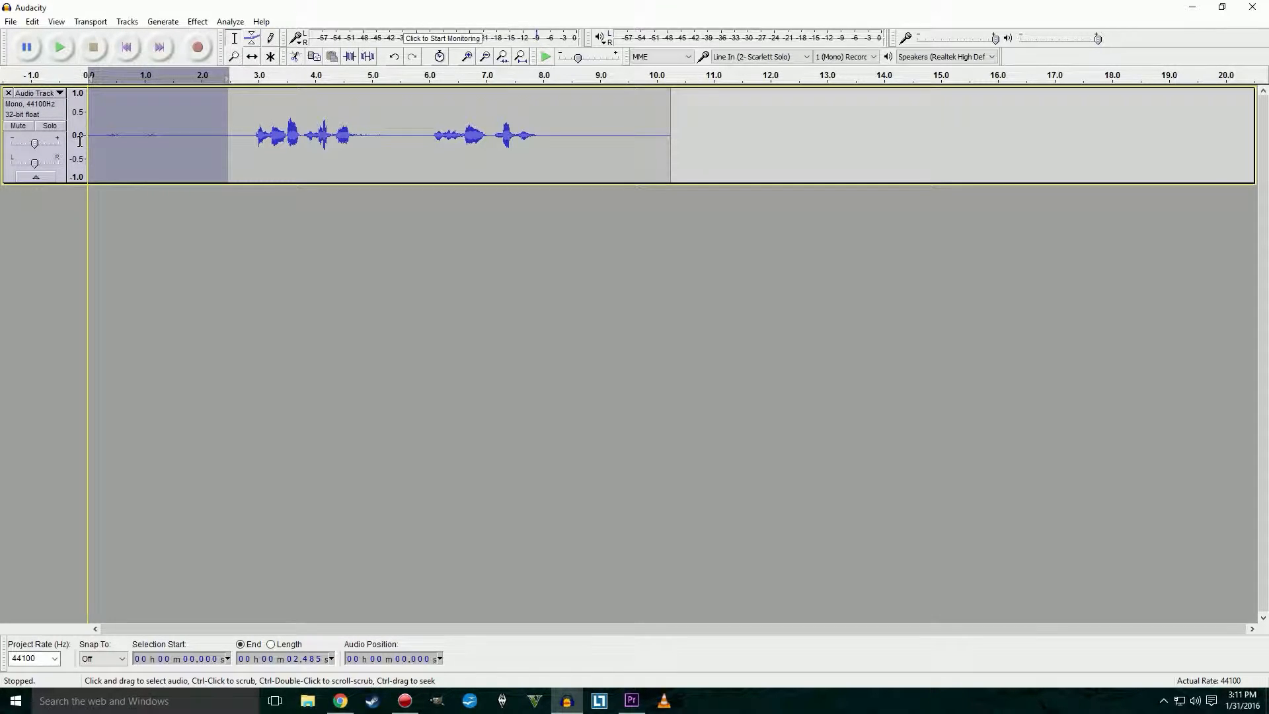
{"action": "left_click", "coordinate": [197, 22]}
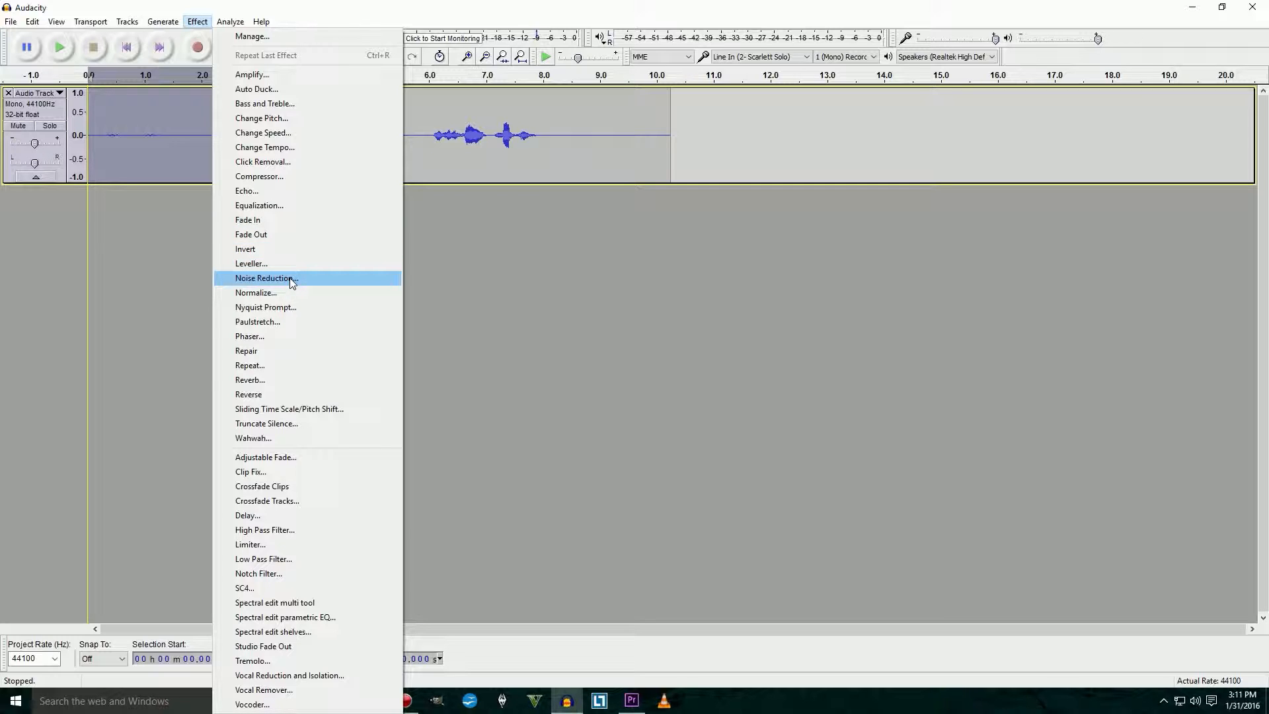
{"action": "left_click", "coordinate": [291, 279]}
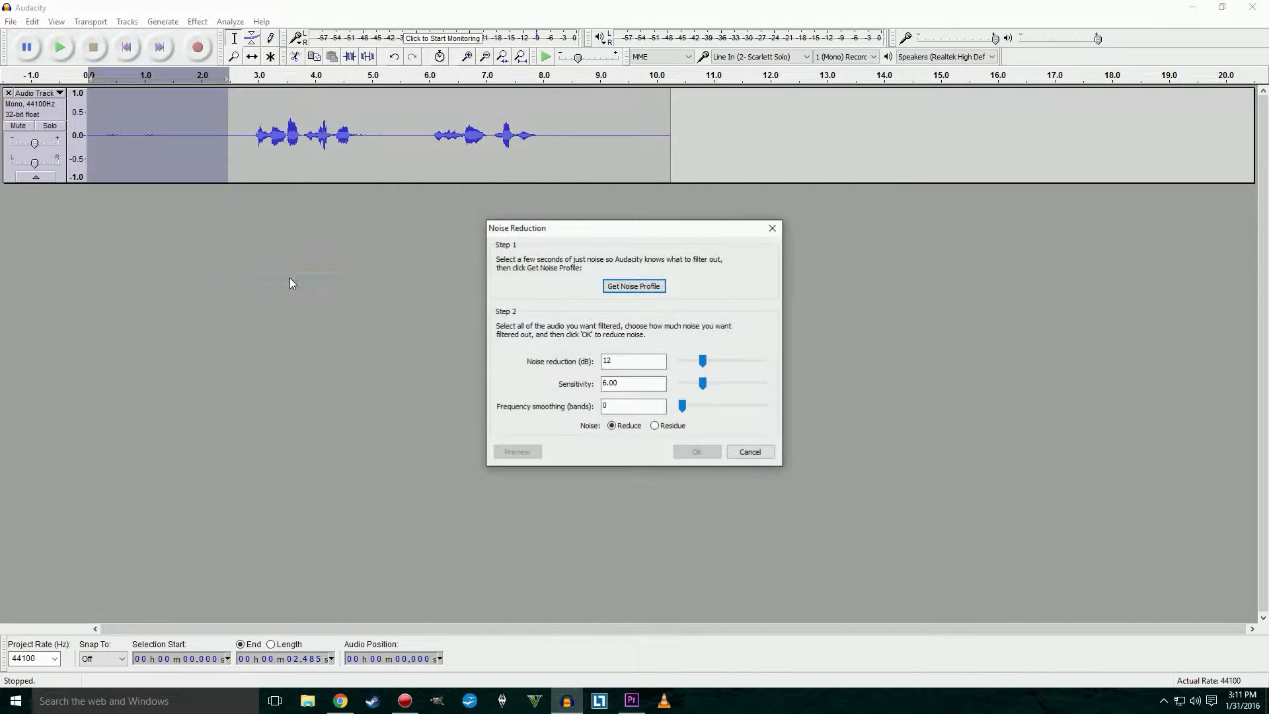
{"action": "left_click", "coordinate": [632, 286]}
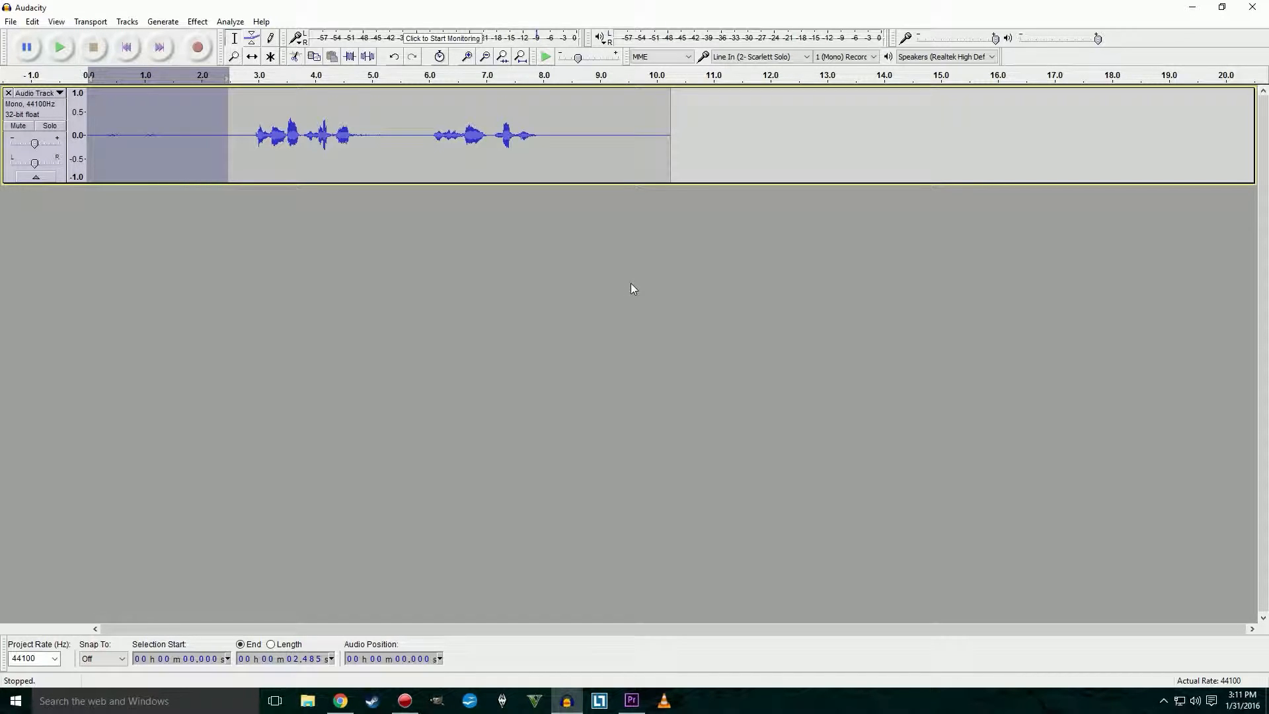
Apply Noise Reduction to the whole recording with 12 dB reduction, sensitivity 6.00 and frequency smoothing 0.
{"action": "double_click", "coordinate": [283, 106]}
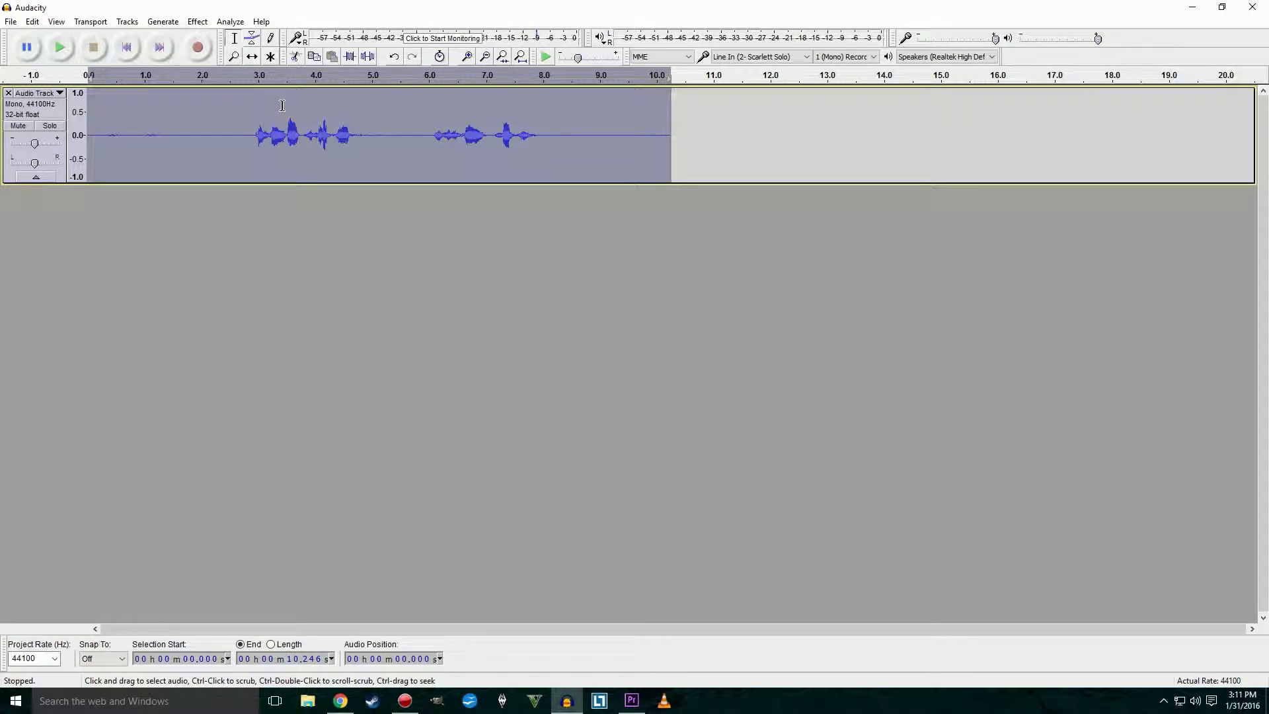
{"action": "left_click", "coordinate": [196, 22]}
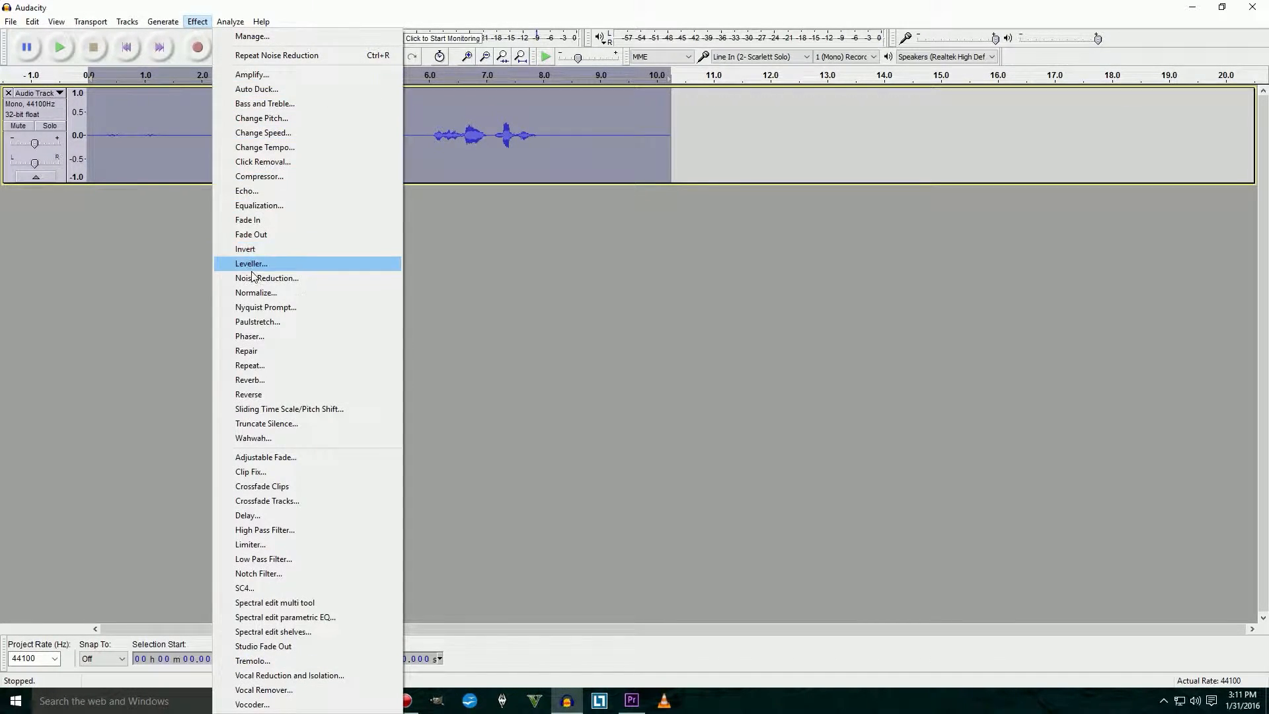
{"action": "left_click", "coordinate": [258, 278]}
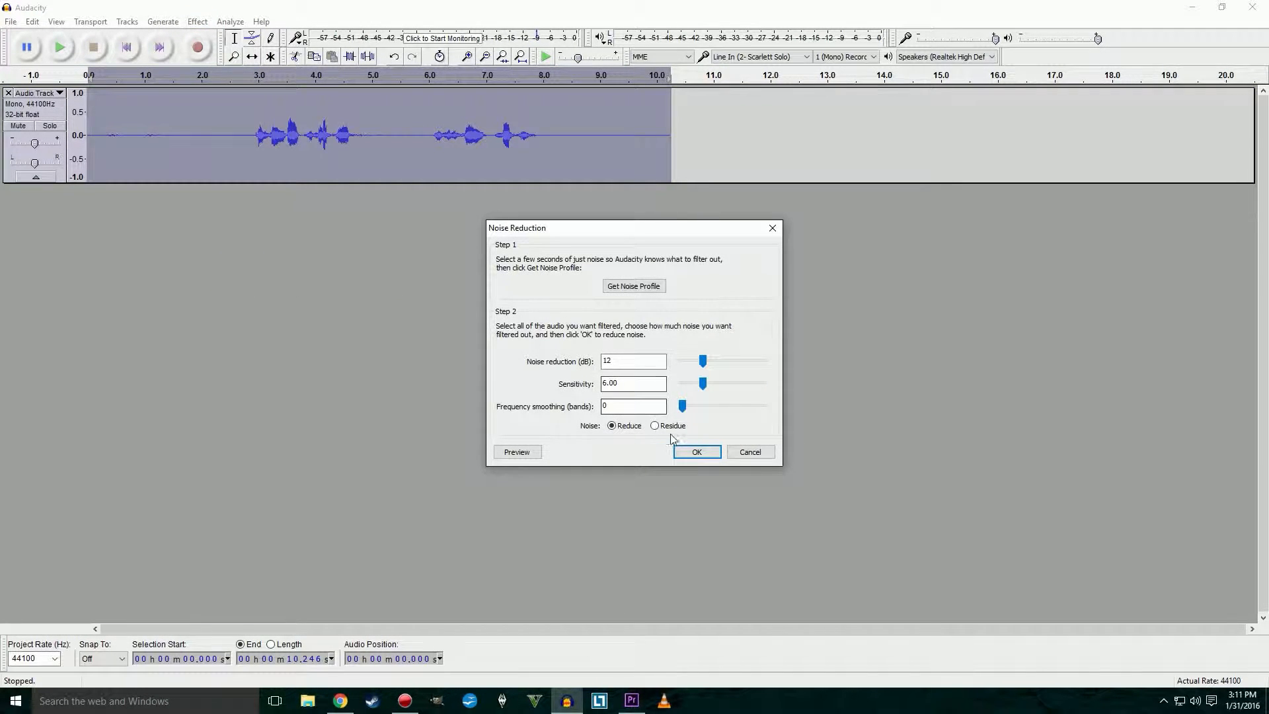
{"action": "left_click", "coordinate": [695, 452]}
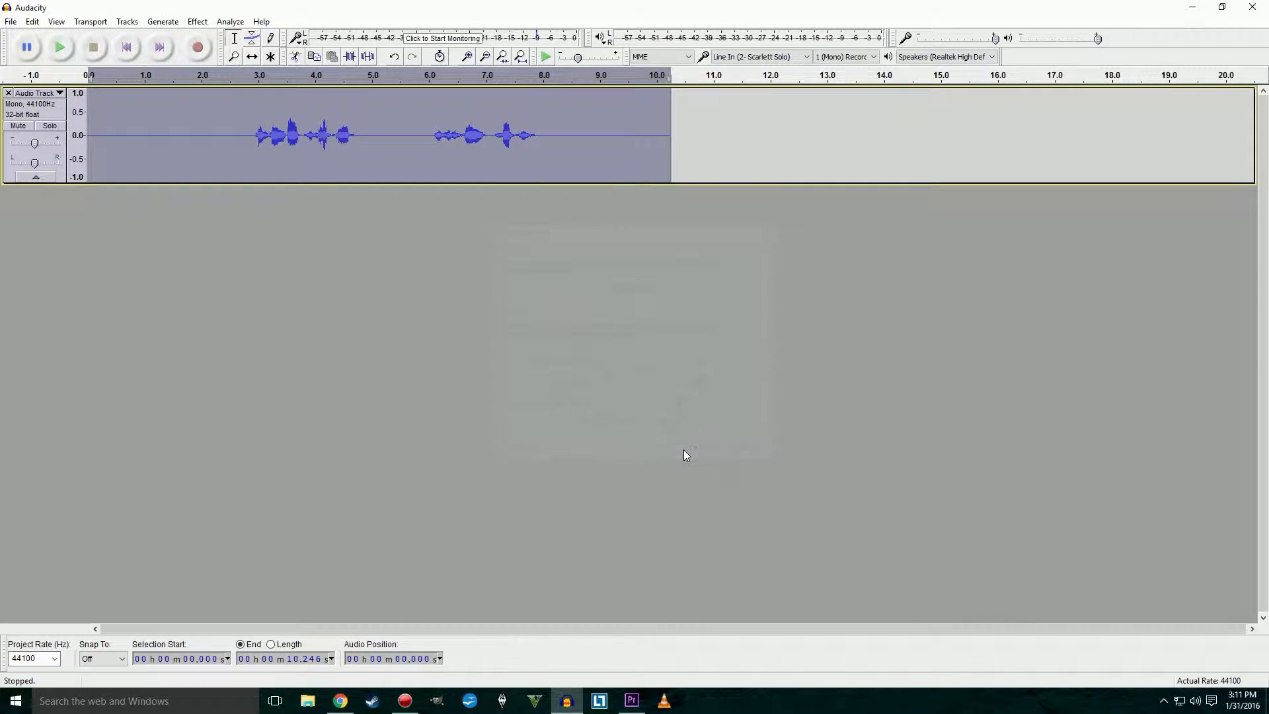
{"action": "left_click", "coordinate": [209, 124]}
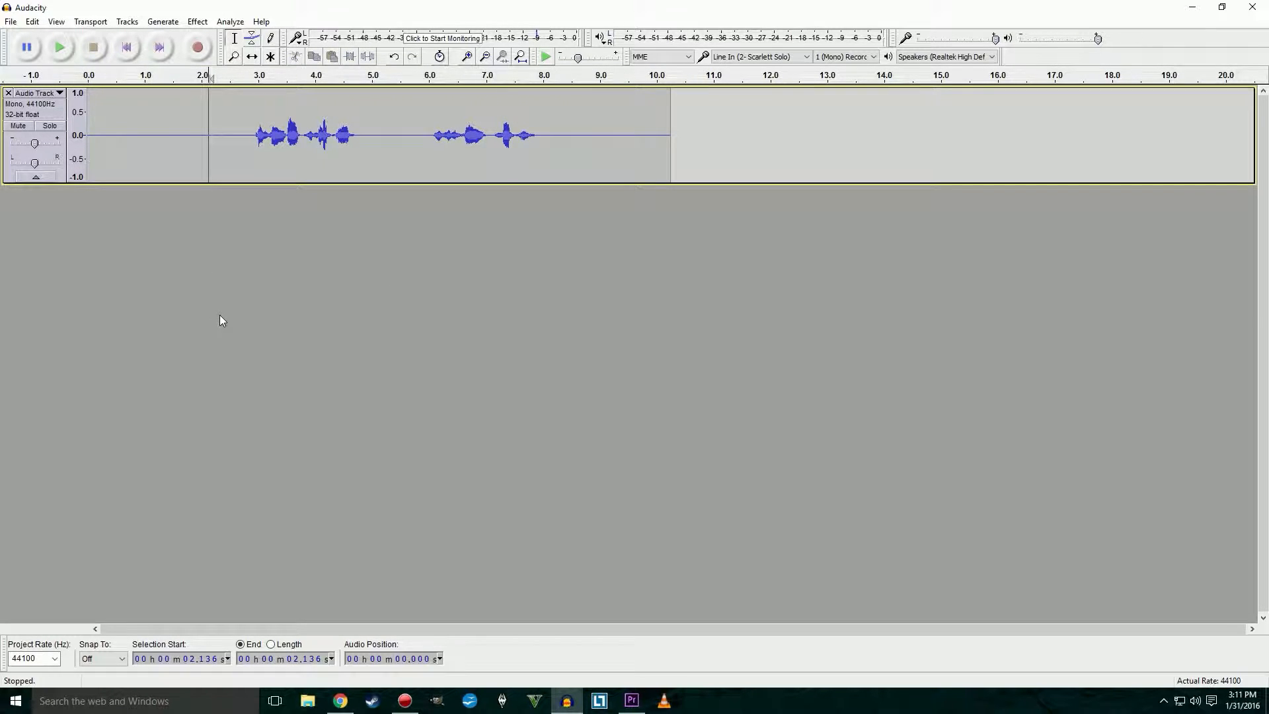
Compress the whole recording with threshold -12 dB, noise floor -40 dB, ratio 2:1, attack 0.20 secs, release 1.0 secs and make-up gain.
{"action": "key", "text": "ctrl+a"}
{"action": "left_click", "coordinate": [194, 24]}
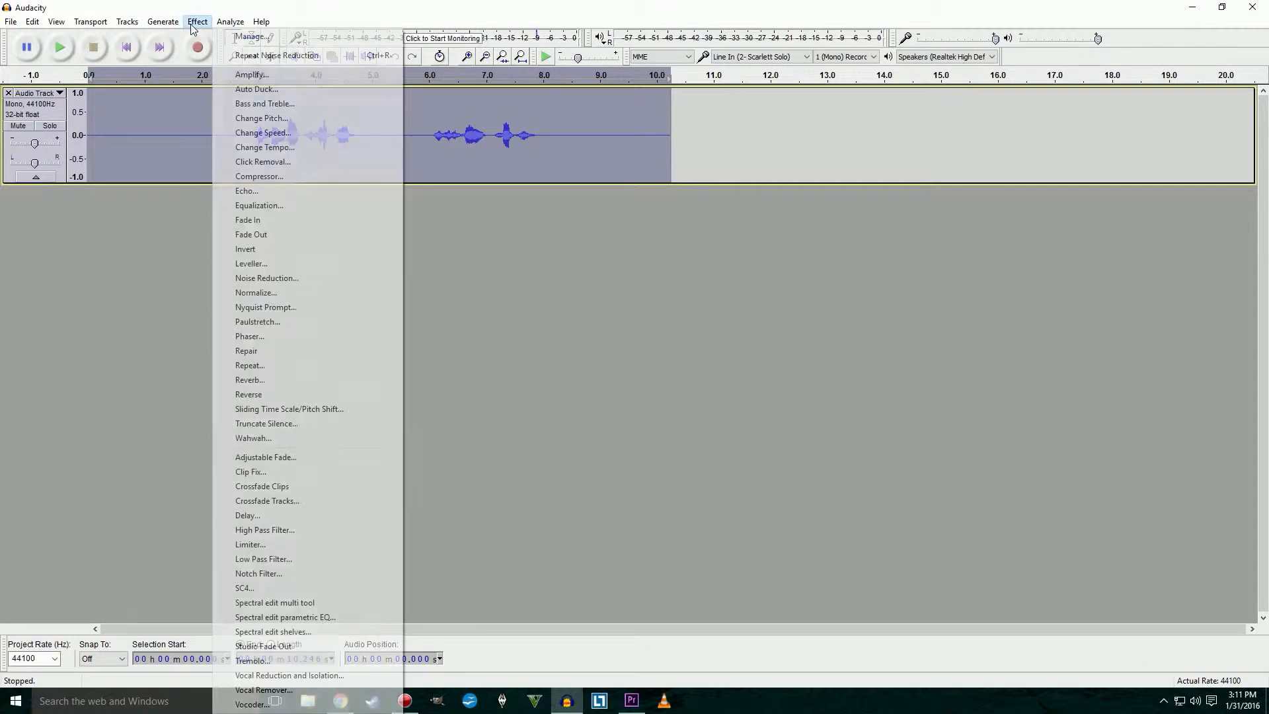
{"action": "left_click", "coordinate": [248, 178]}
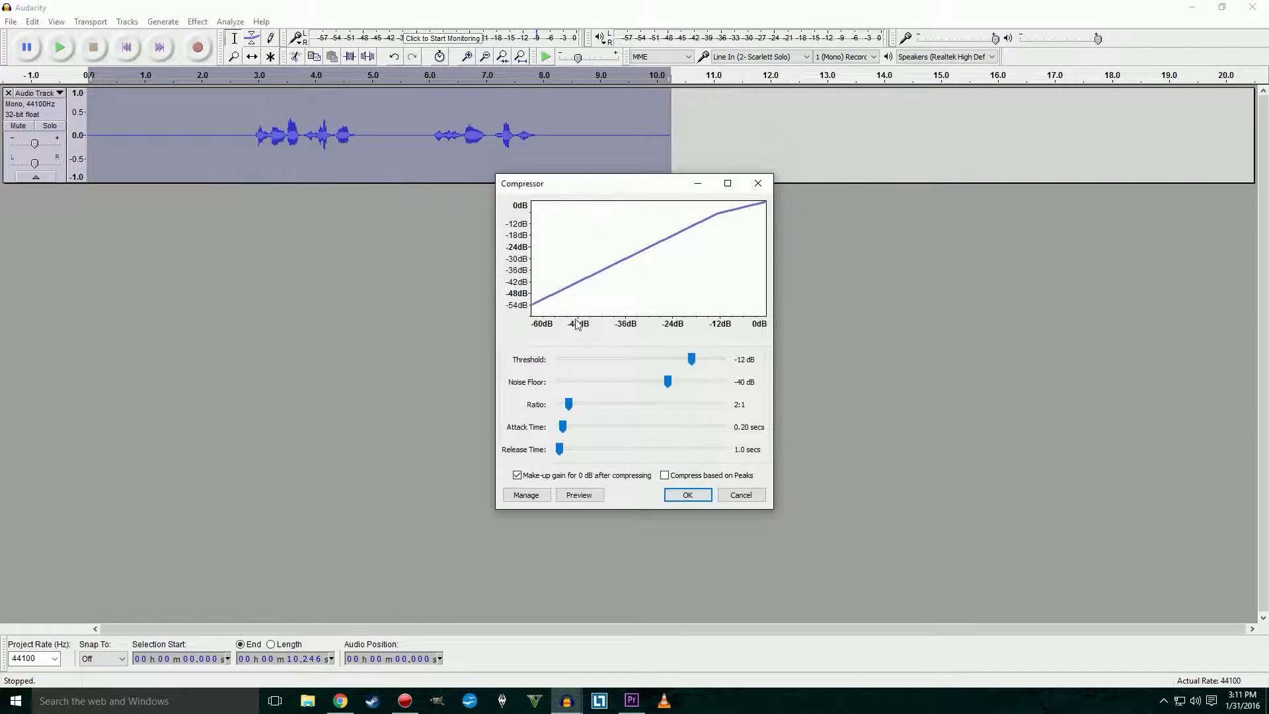
{"action": "left_click", "coordinate": [688, 495]}
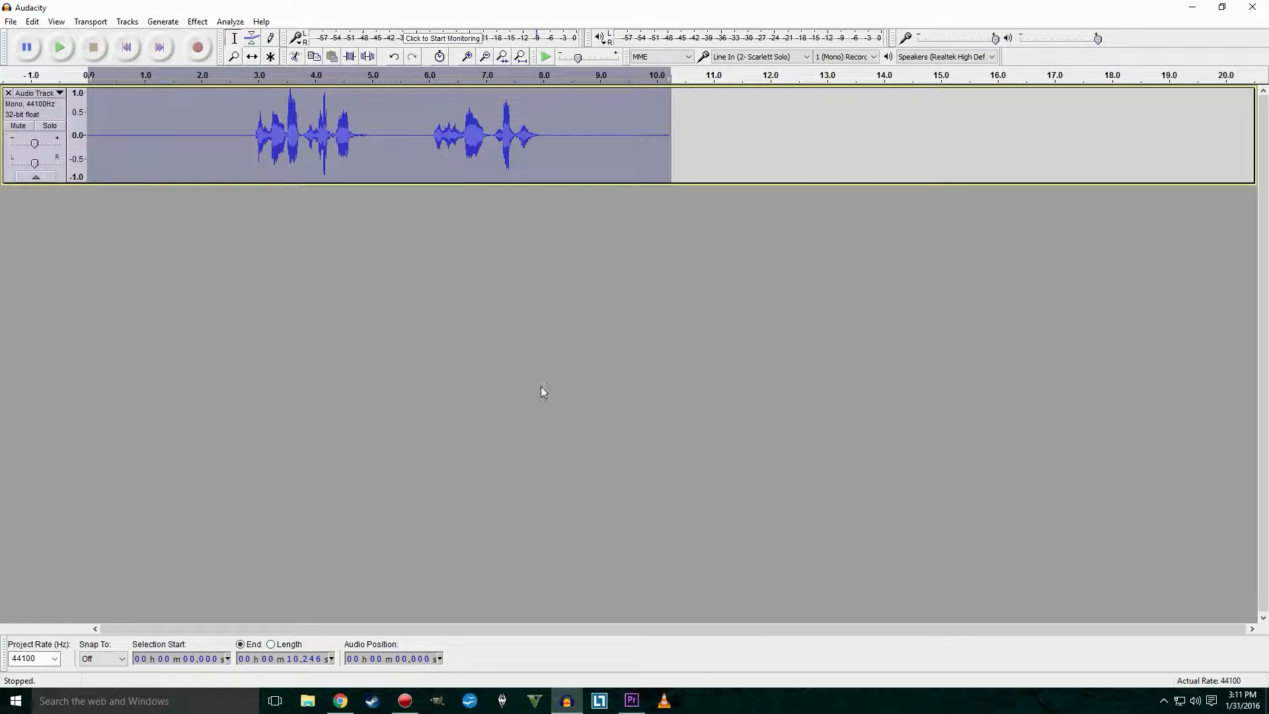
Normalize the whole recording with the default settings.
{"action": "left_click", "coordinate": [197, 22]}
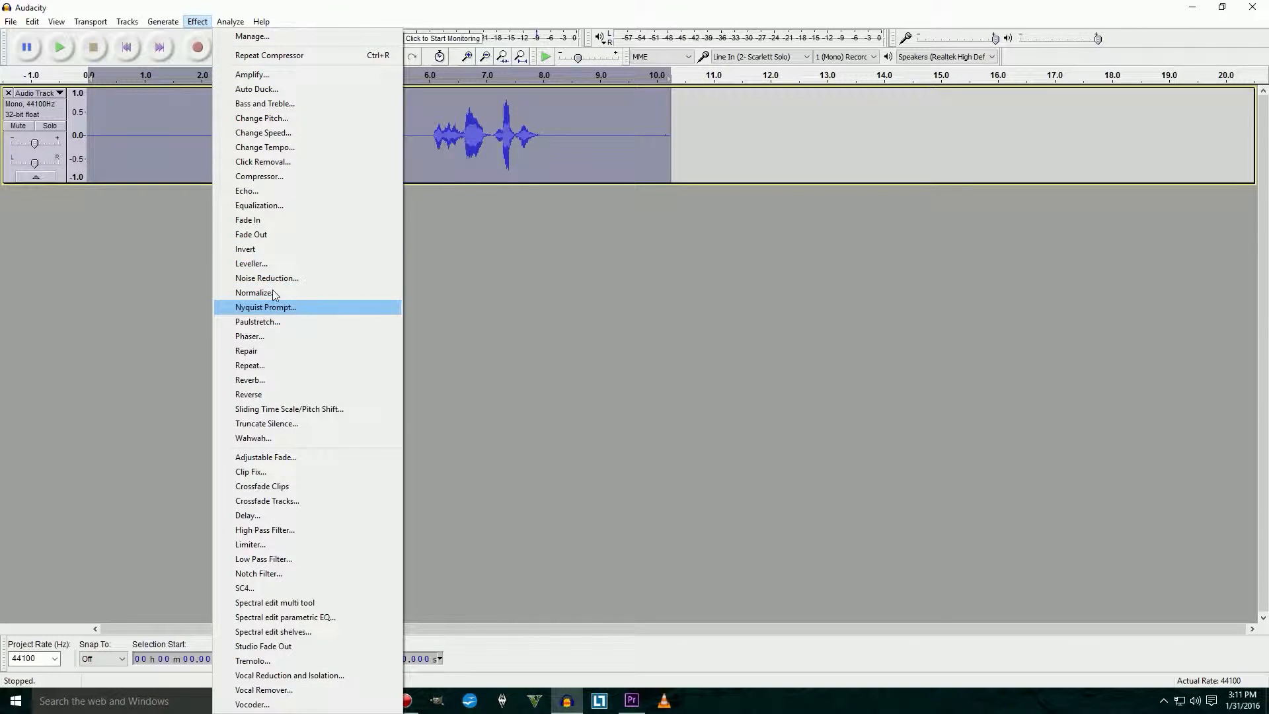
{"action": "left_click", "coordinate": [274, 292]}
{"action": "left_click", "coordinate": [681, 392]}
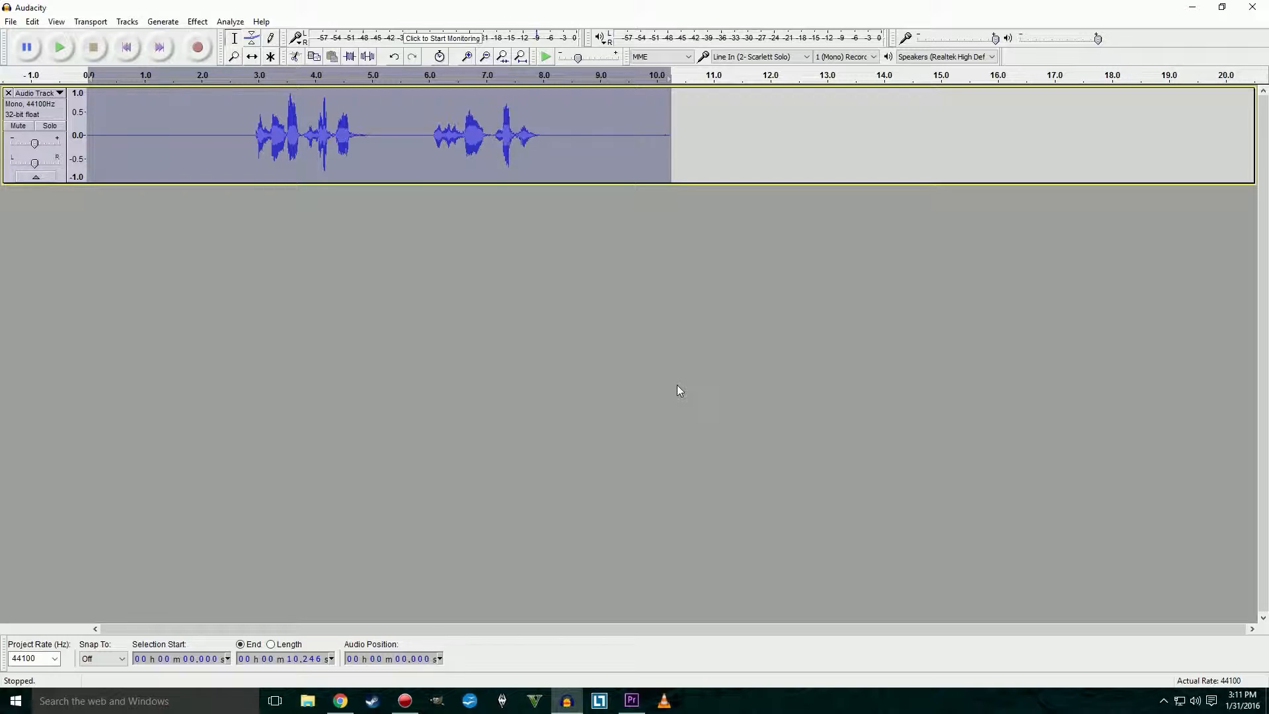
Apply Equalization to the whole recording using the Bass Boost curve.
{"action": "left_click", "coordinate": [201, 27]}
{"action": "left_click", "coordinate": [200, 24]}
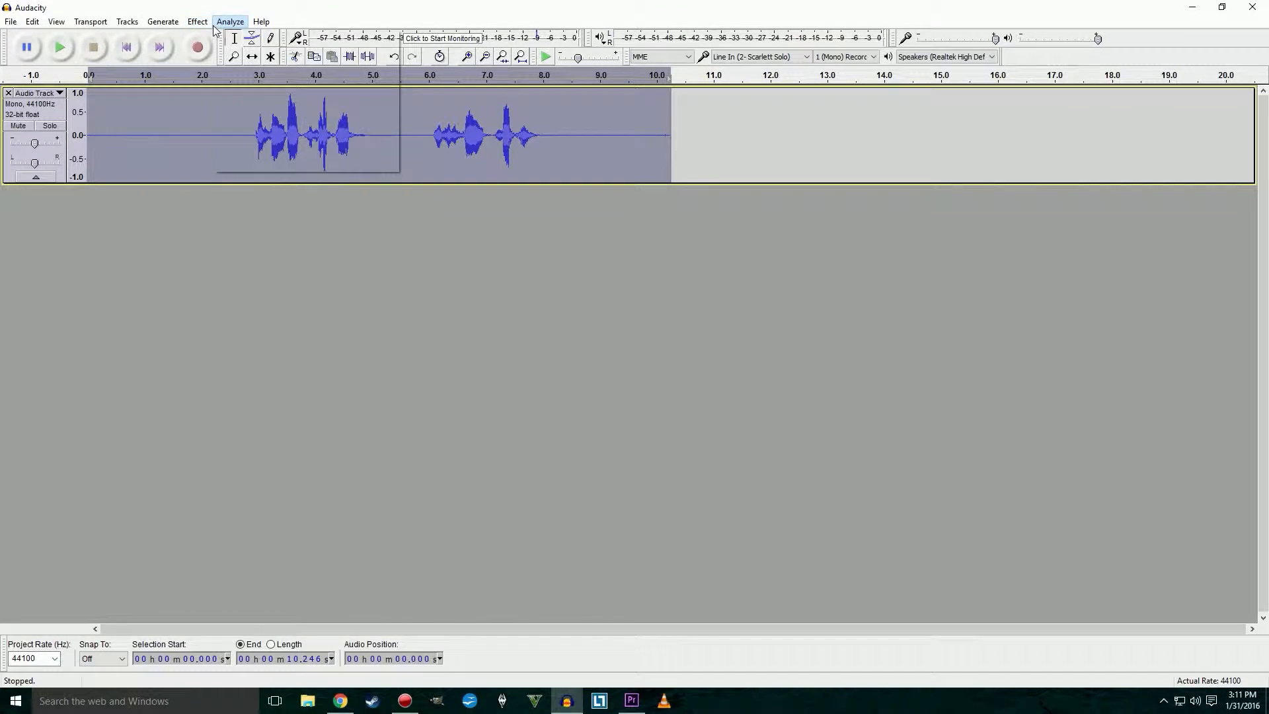
{"action": "left_click", "coordinate": [199, 23]}
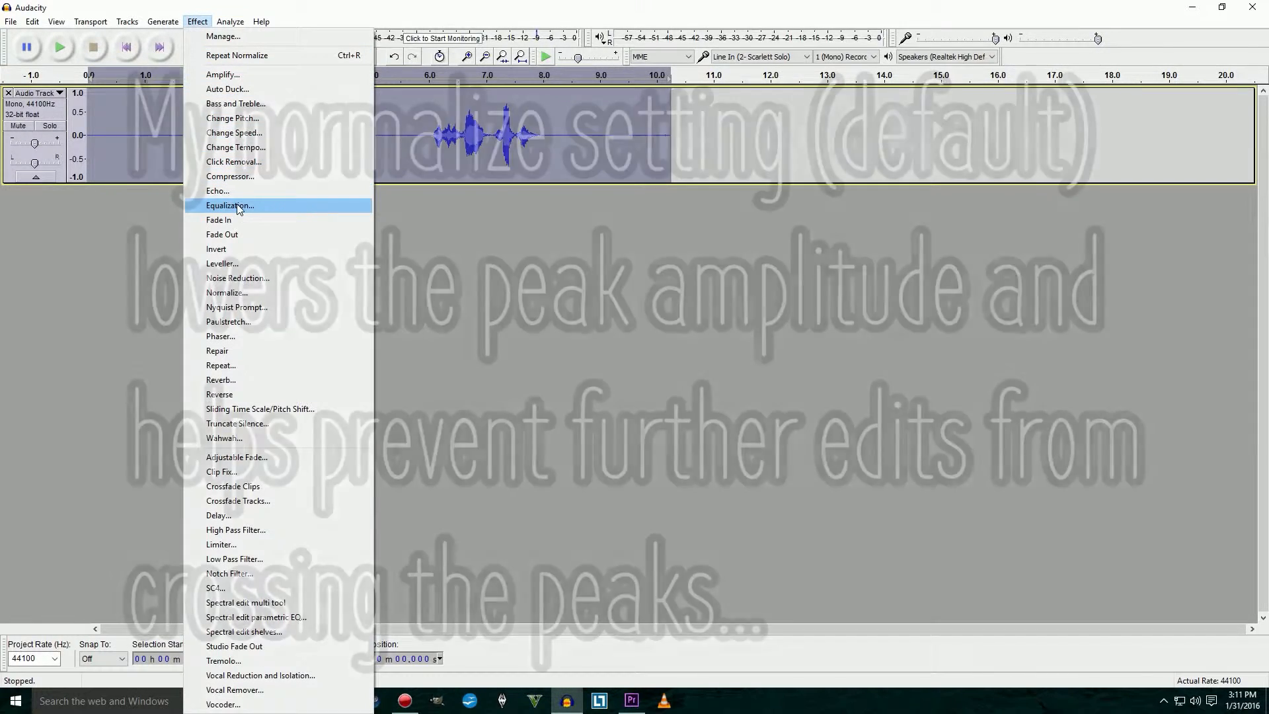
{"action": "left_click", "coordinate": [236, 205]}
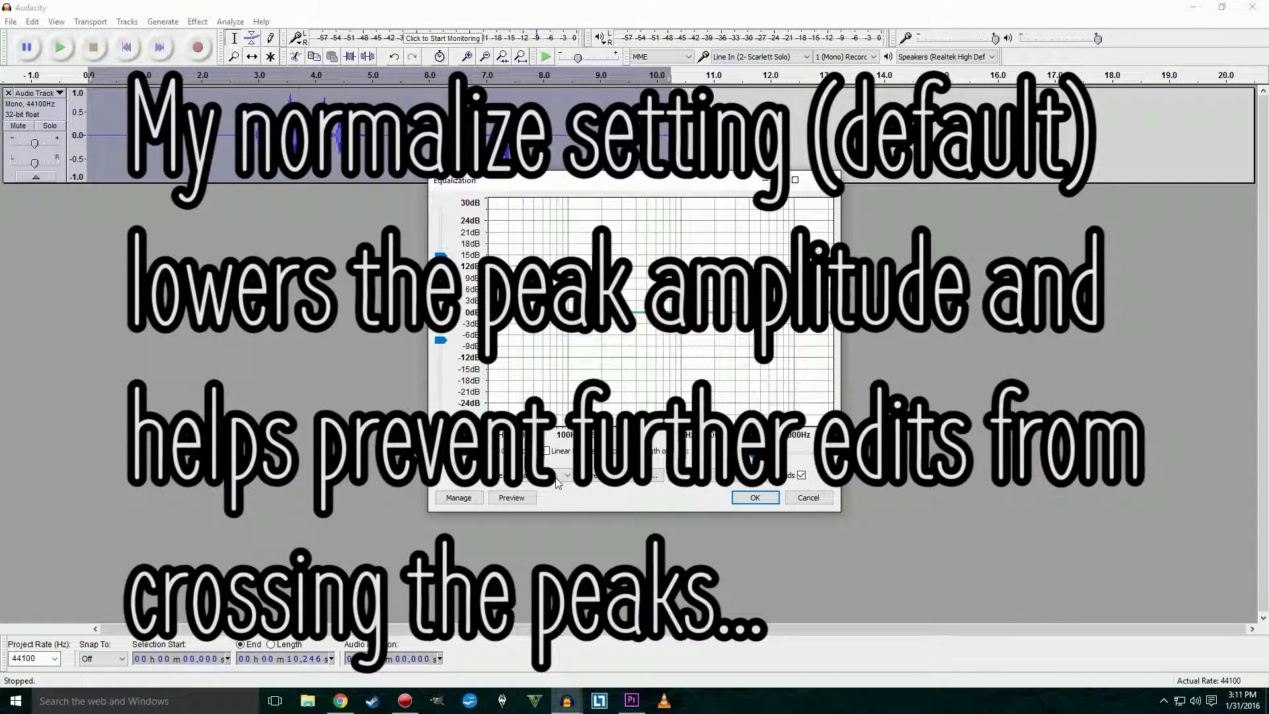
{"action": "left_click", "coordinate": [560, 477]}
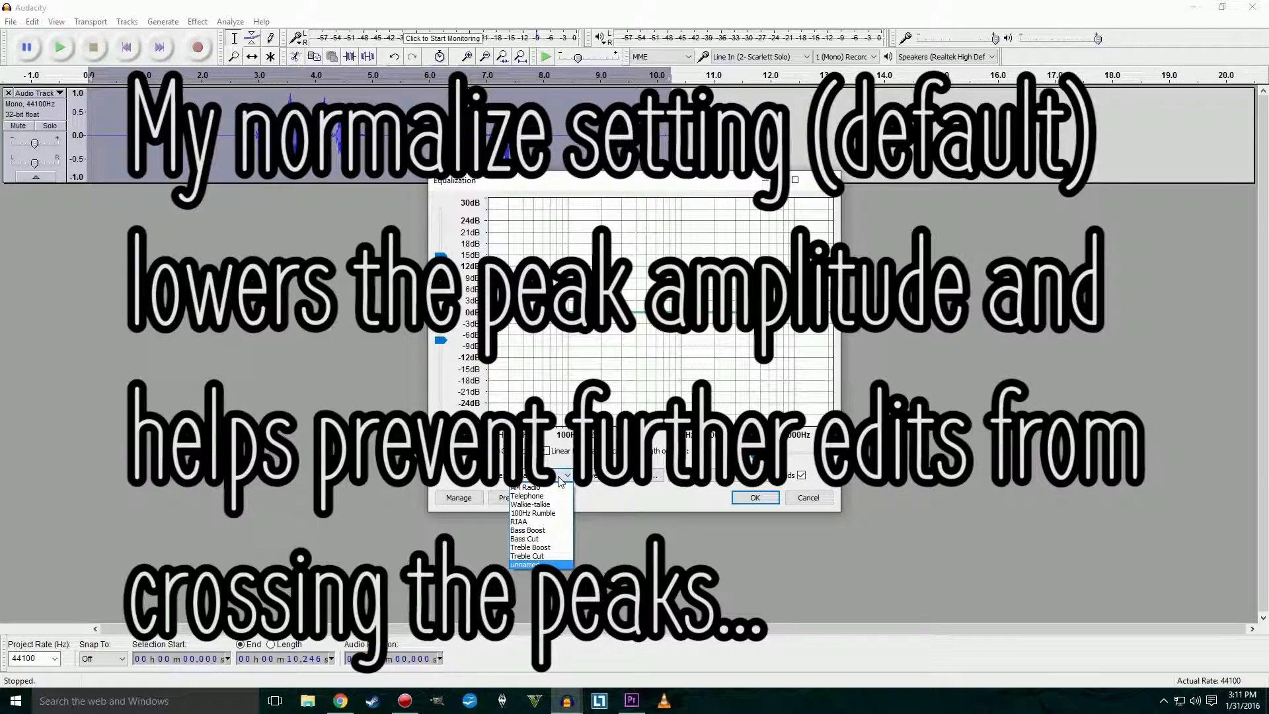
{"action": "left_click", "coordinate": [557, 531]}
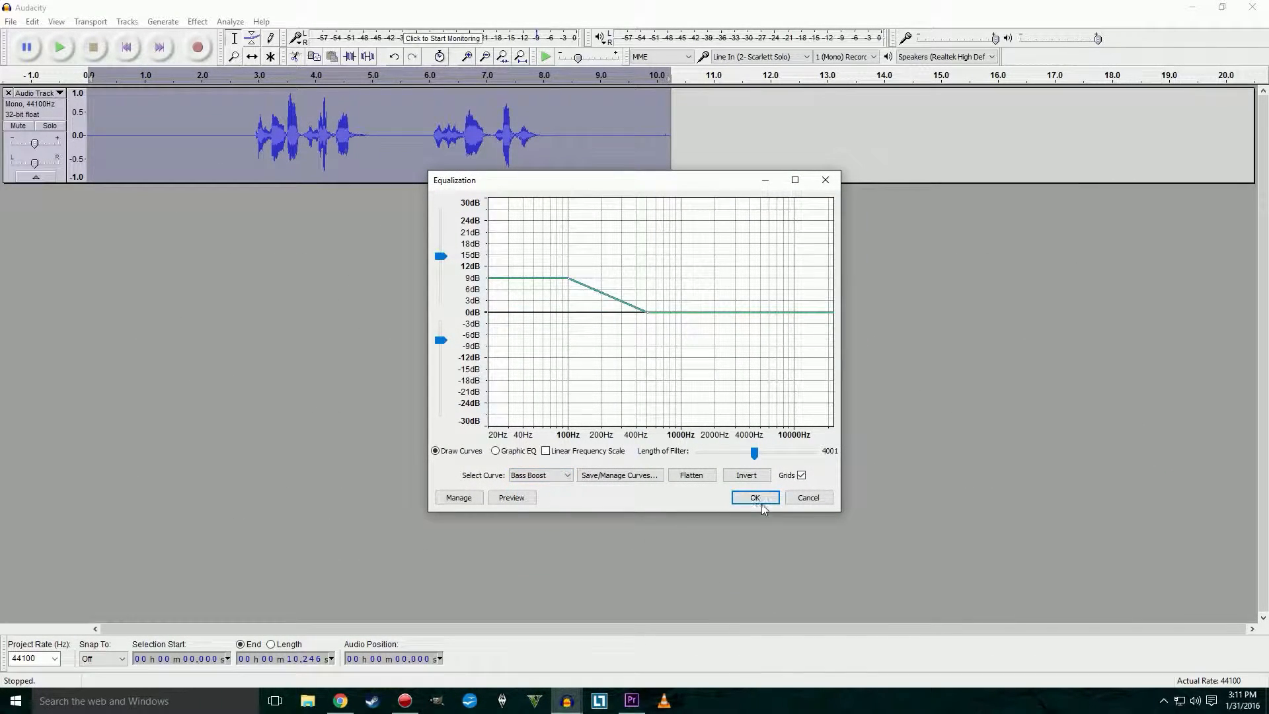
{"action": "left_click", "coordinate": [764, 499]}
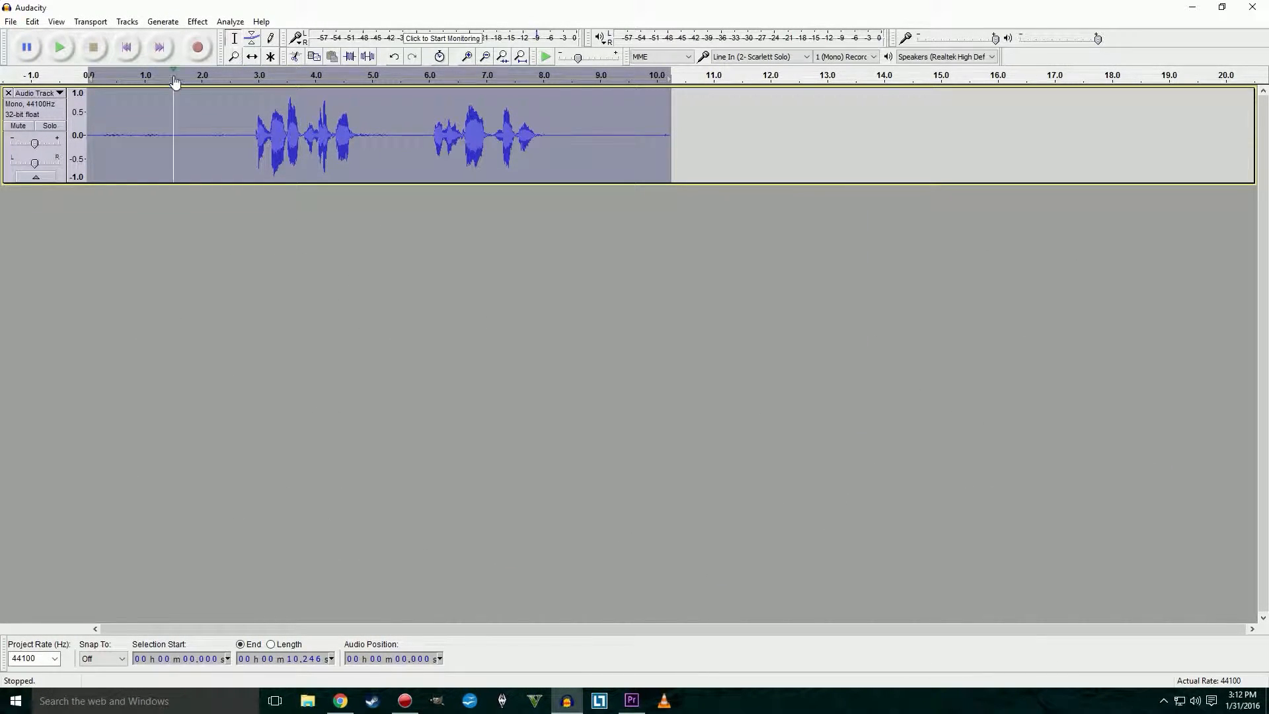
Apply Equalization to the whole recording using the Treble Boost curve.
{"action": "left_click", "coordinate": [197, 22]}
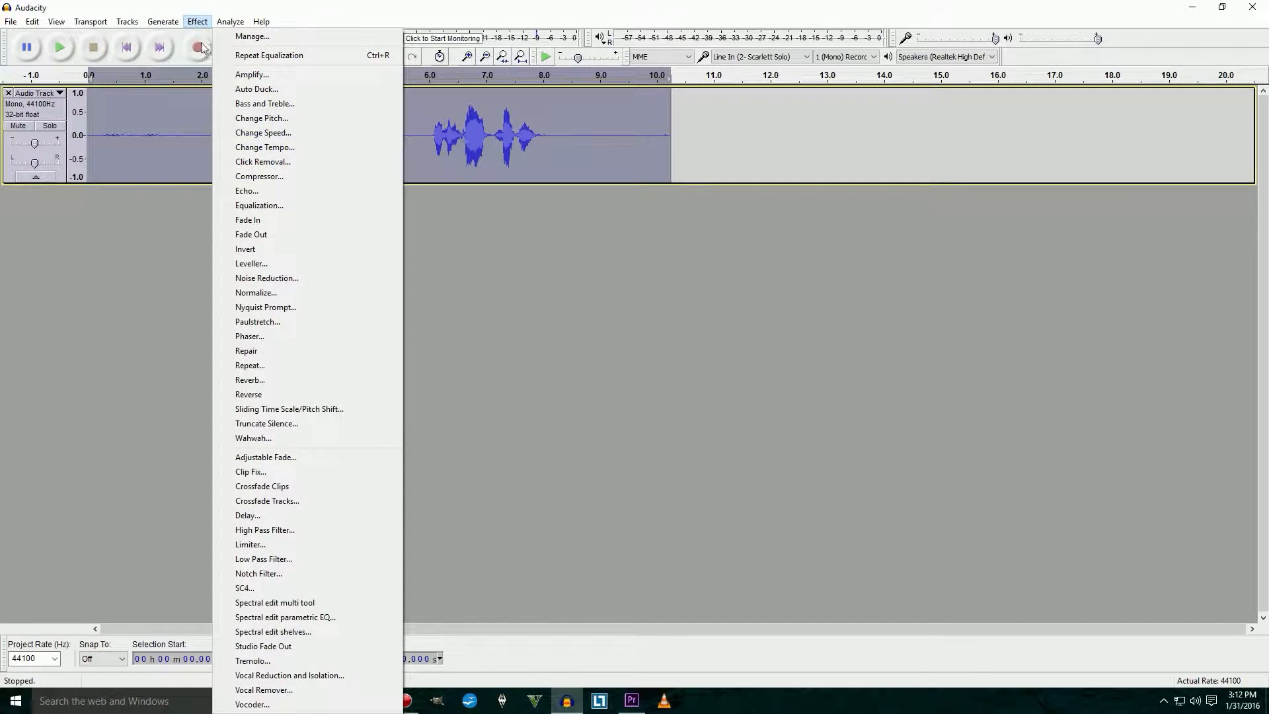
{"action": "left_click", "coordinate": [258, 205]}
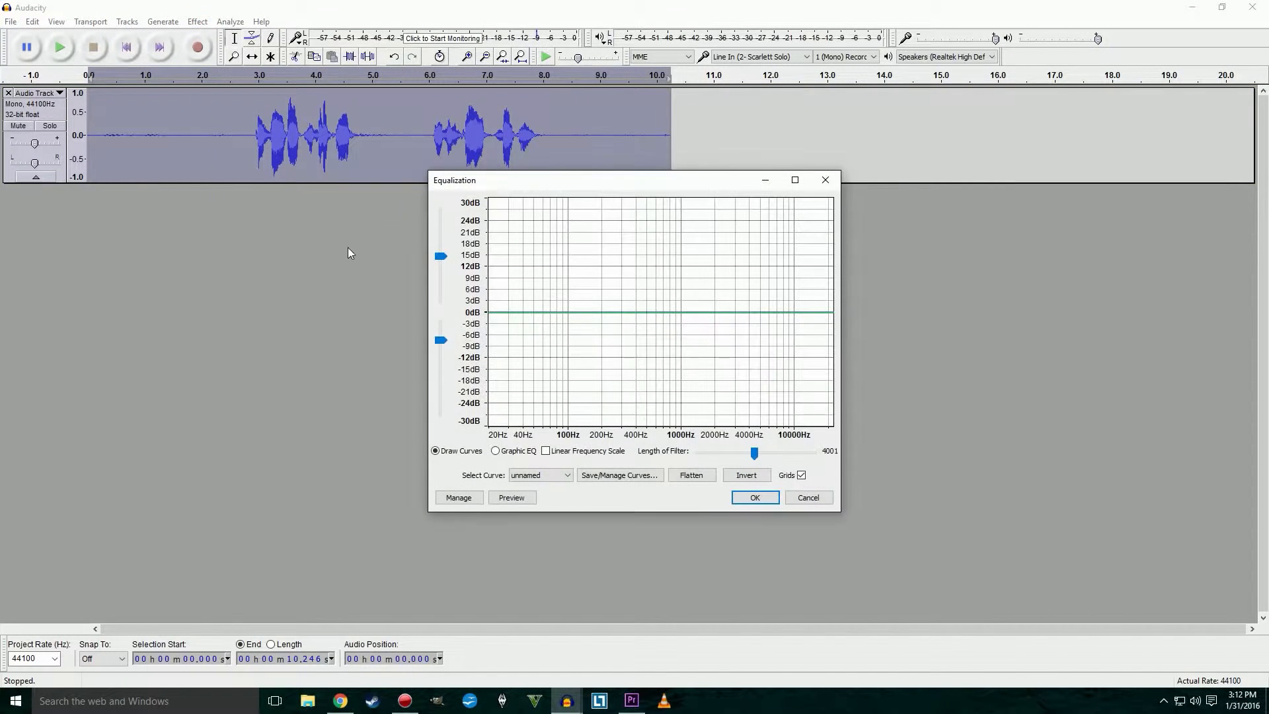
{"action": "left_click", "coordinate": [537, 476]}
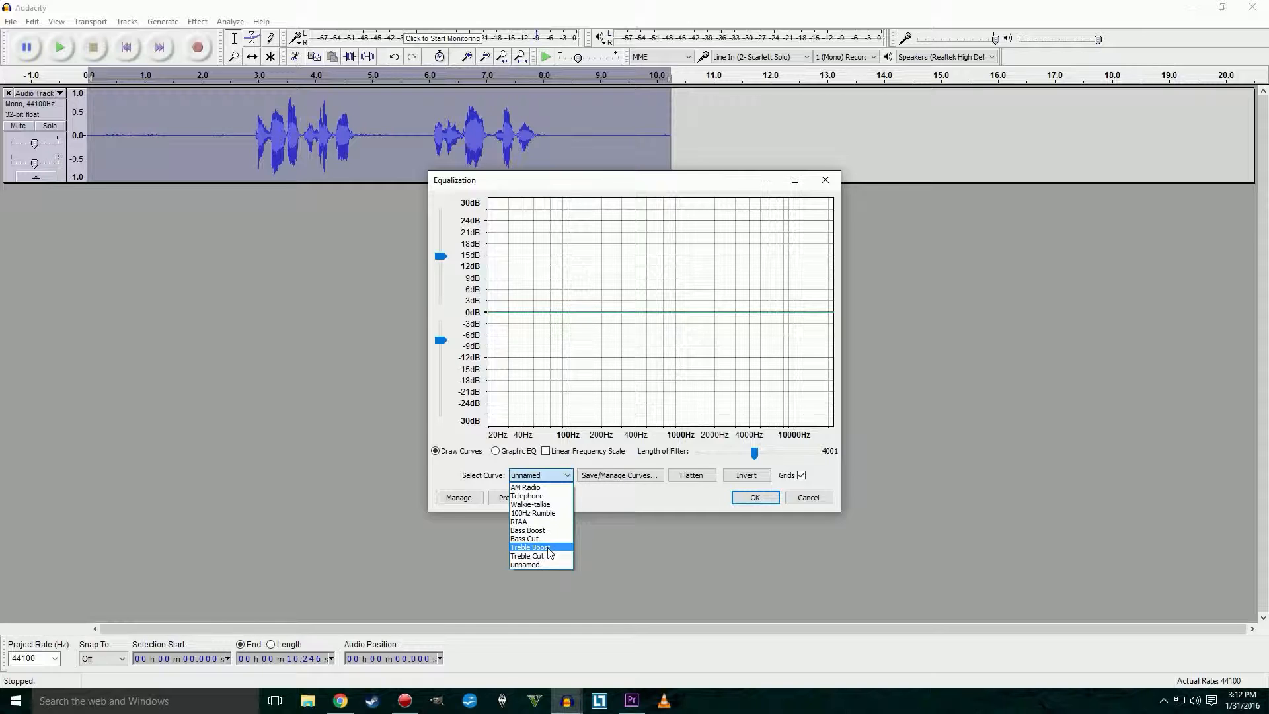
{"action": "left_click", "coordinate": [548, 548]}
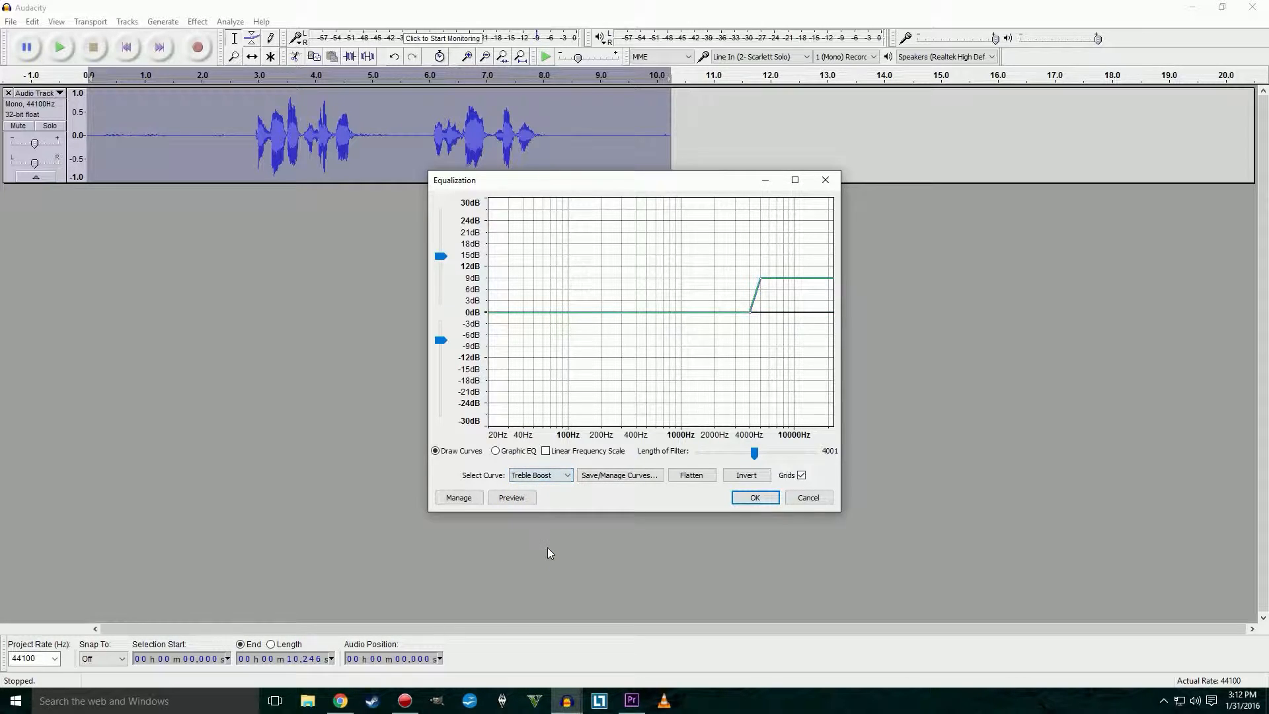
{"action": "left_click", "coordinate": [748, 501]}
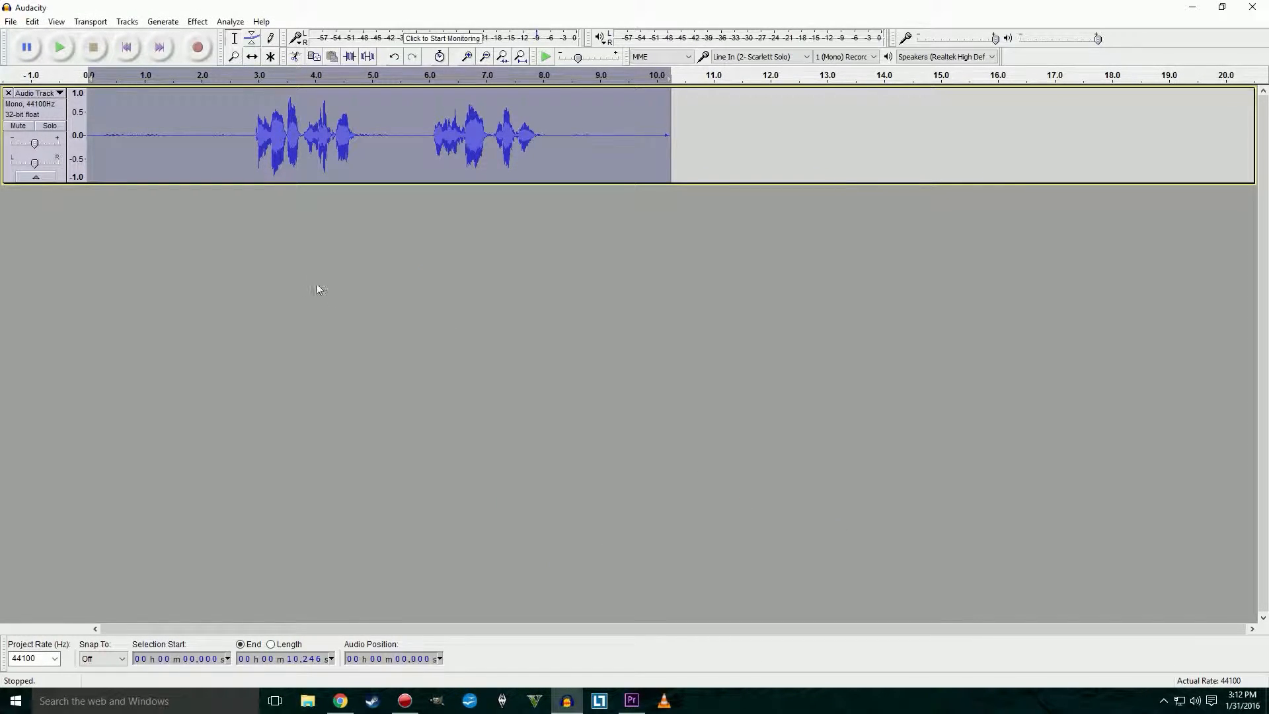
Apply Change Pitch to the whole recording with a percent change of 0.
{"action": "left_click", "coordinate": [197, 22]}
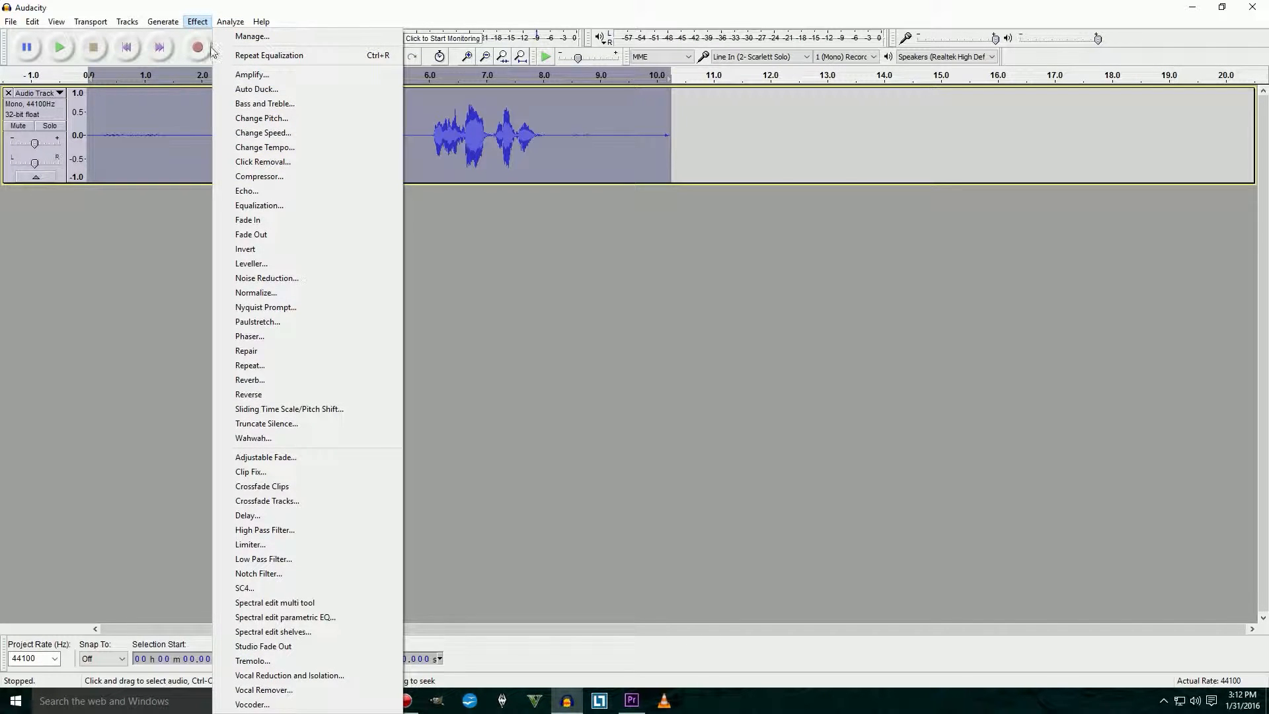
{"action": "left_click", "coordinate": [250, 118]}
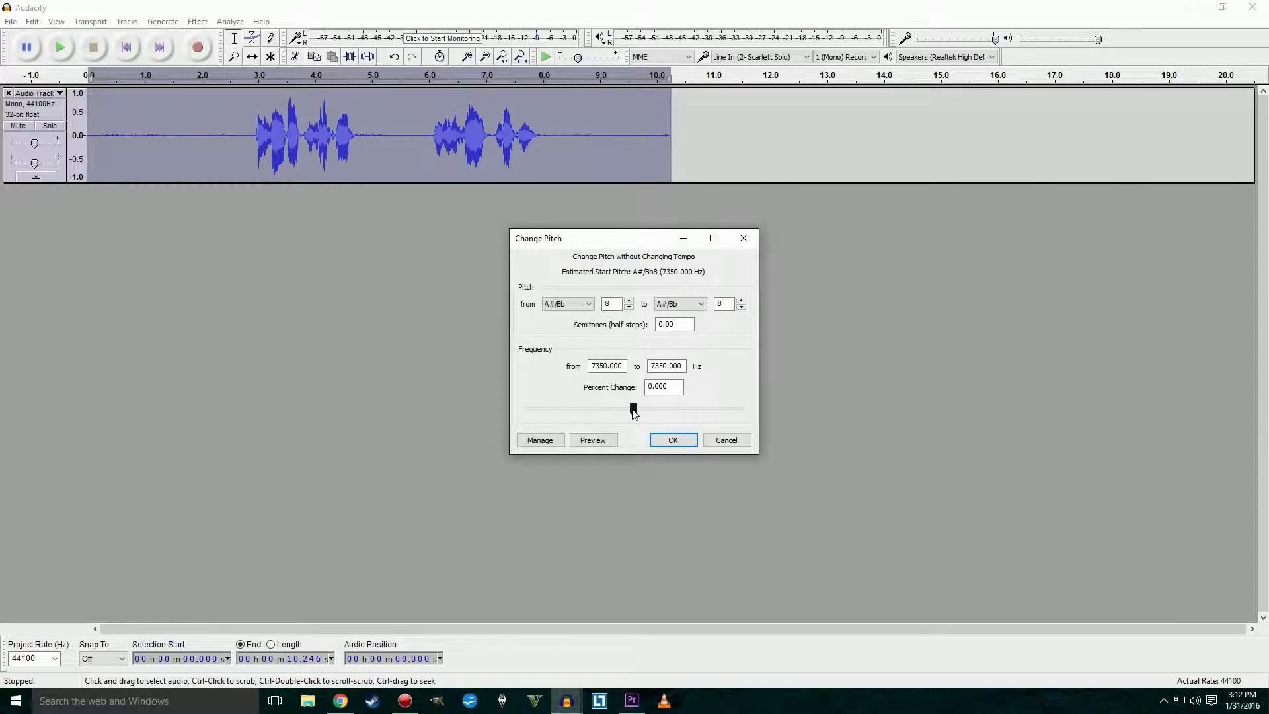
{"action": "left_click", "coordinate": [673, 441]}
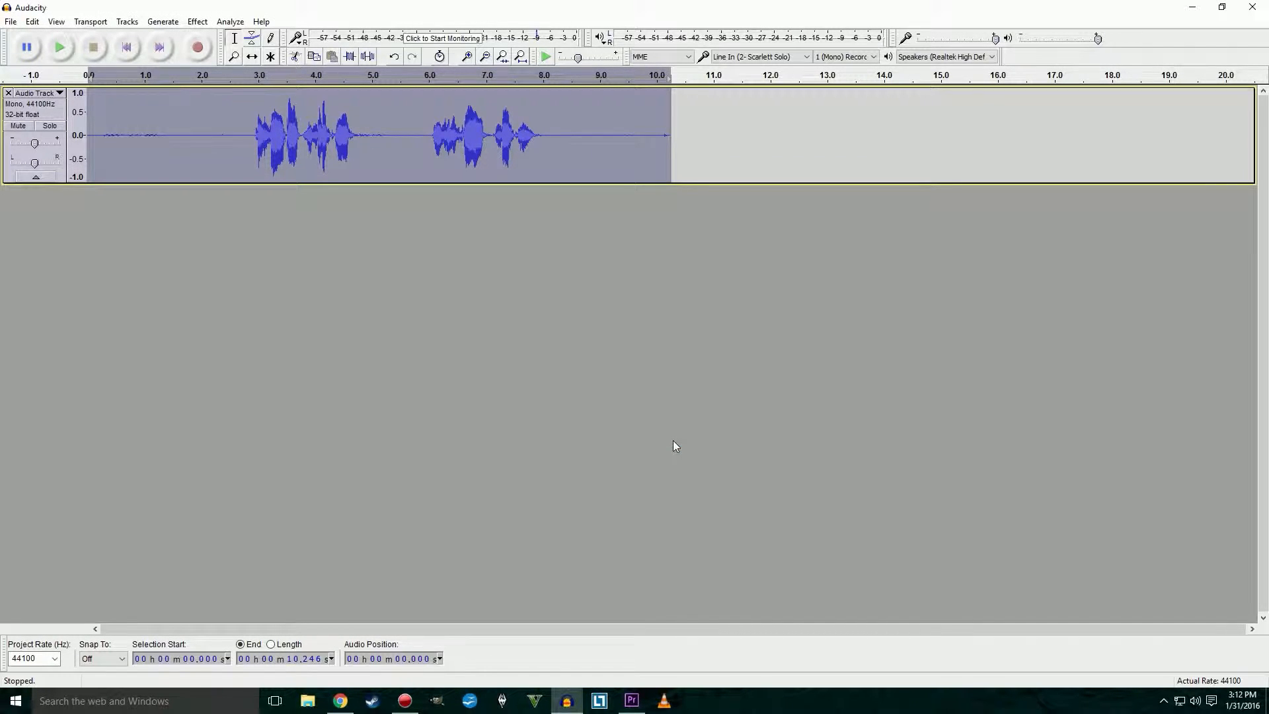
Apply a High Pass Filter to the whole recording with a 6 dB per octave rolloff and a 120 Hz cutoff frequency.
{"action": "left_click", "coordinate": [195, 22]}
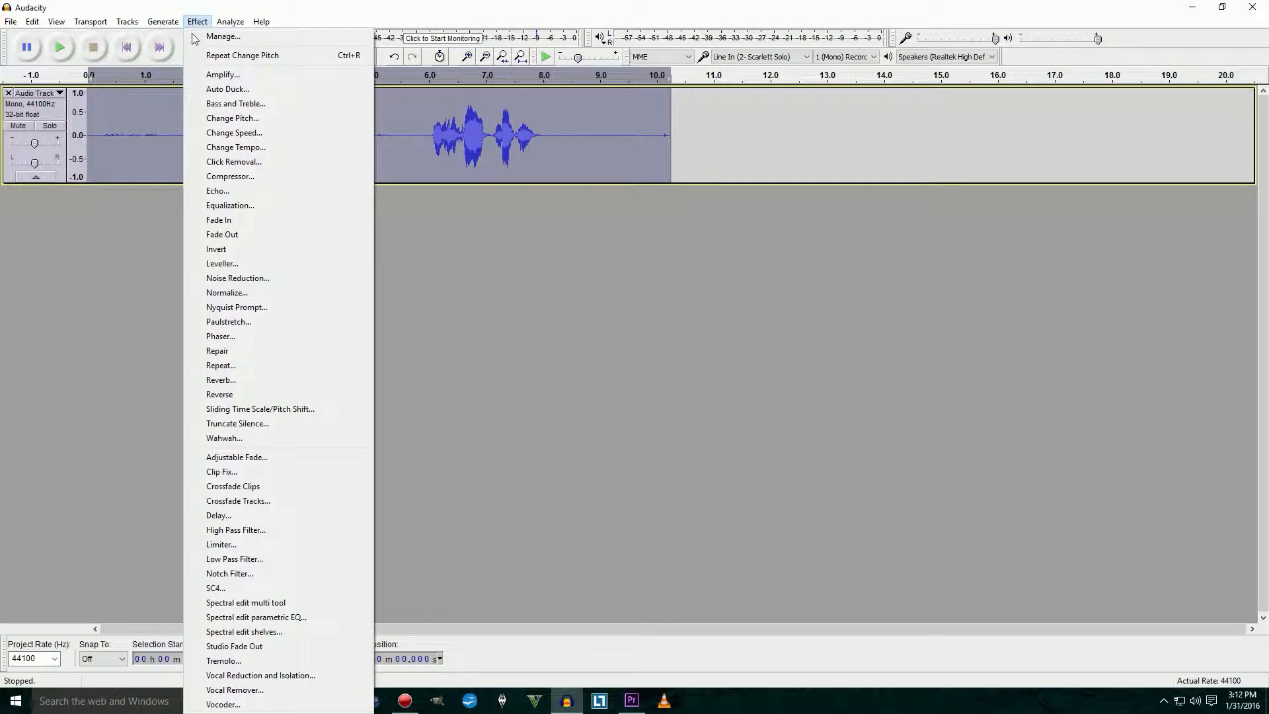
{"action": "left_click", "coordinate": [276, 531]}
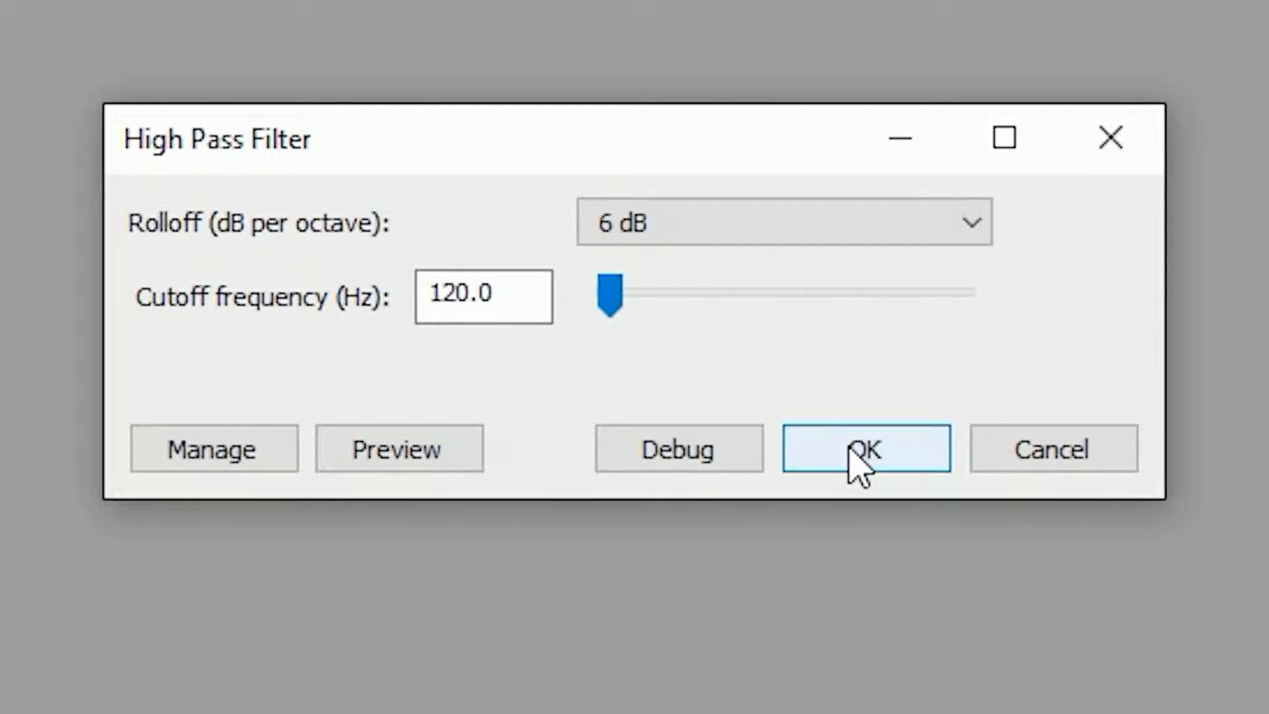
{"action": "left_click", "coordinate": [860, 464]}
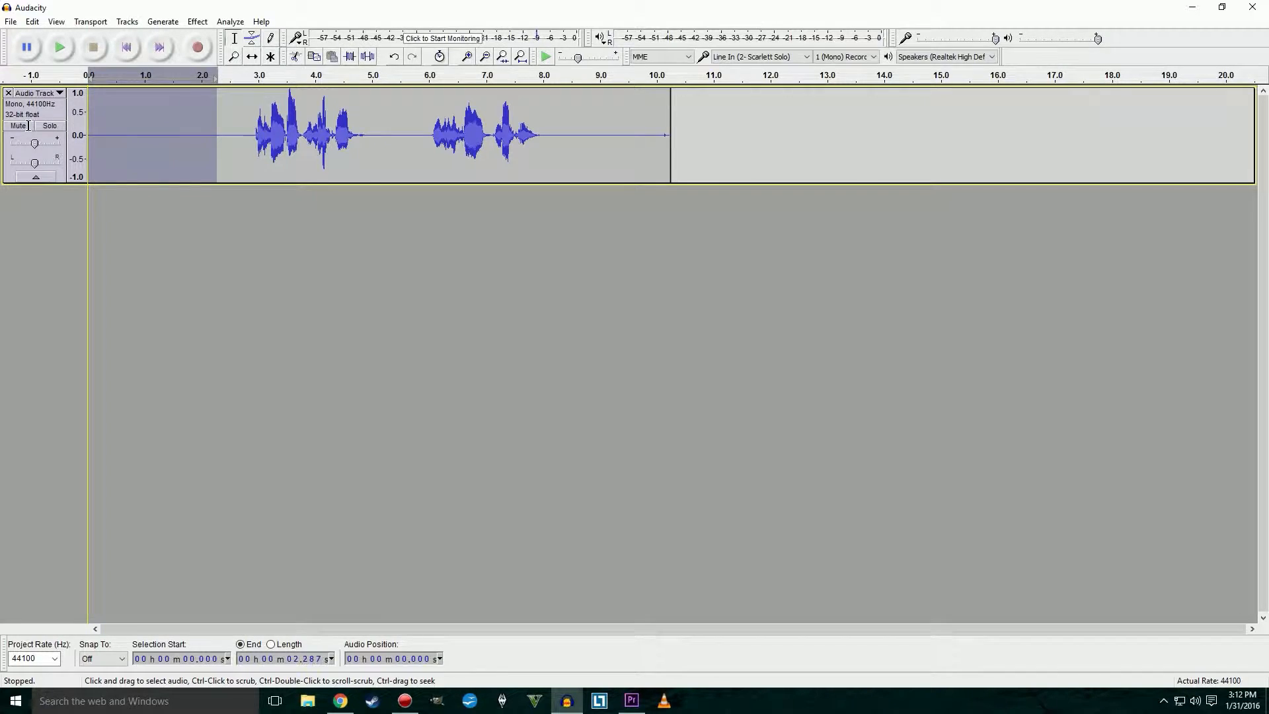
Delete the first 2.3 s or so of silence before the voice, and trim the trailing silence so the track ends at about 6.165 s.
{"action": "key", "text": "Delete"}
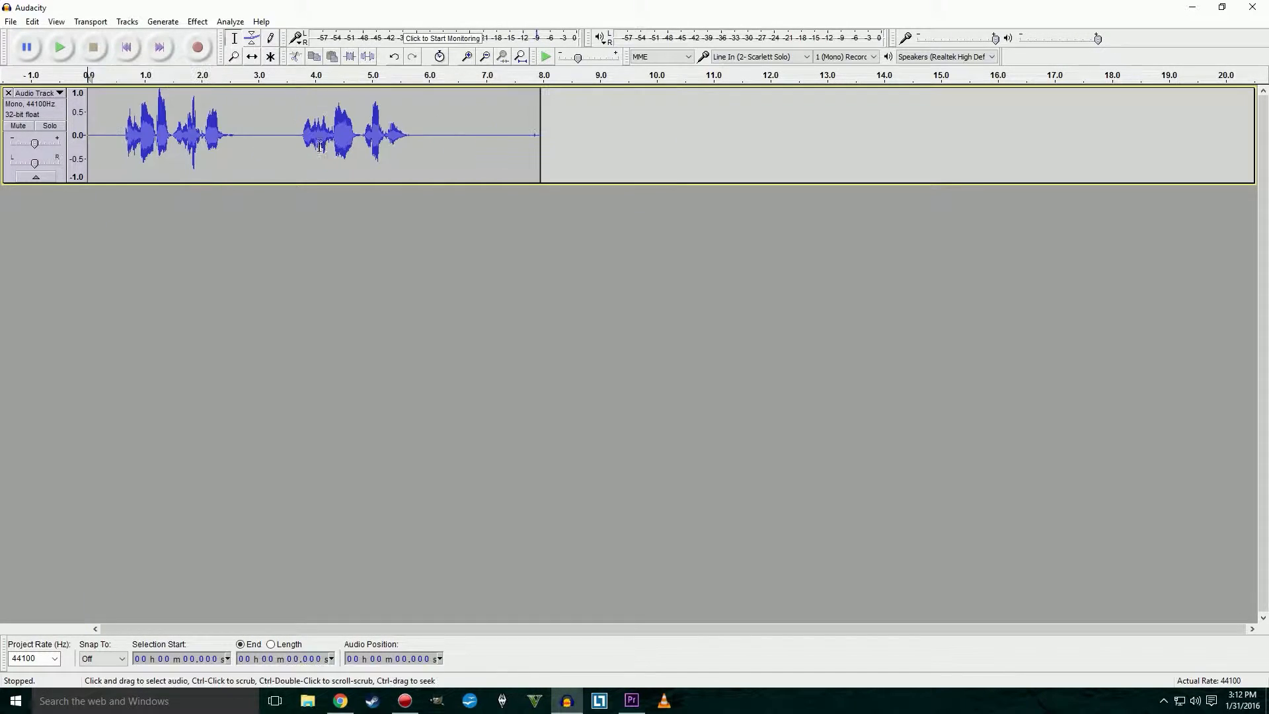
{"action": "left_click", "coordinate": [439, 137]}
{"action": "key", "text": "Delete"}
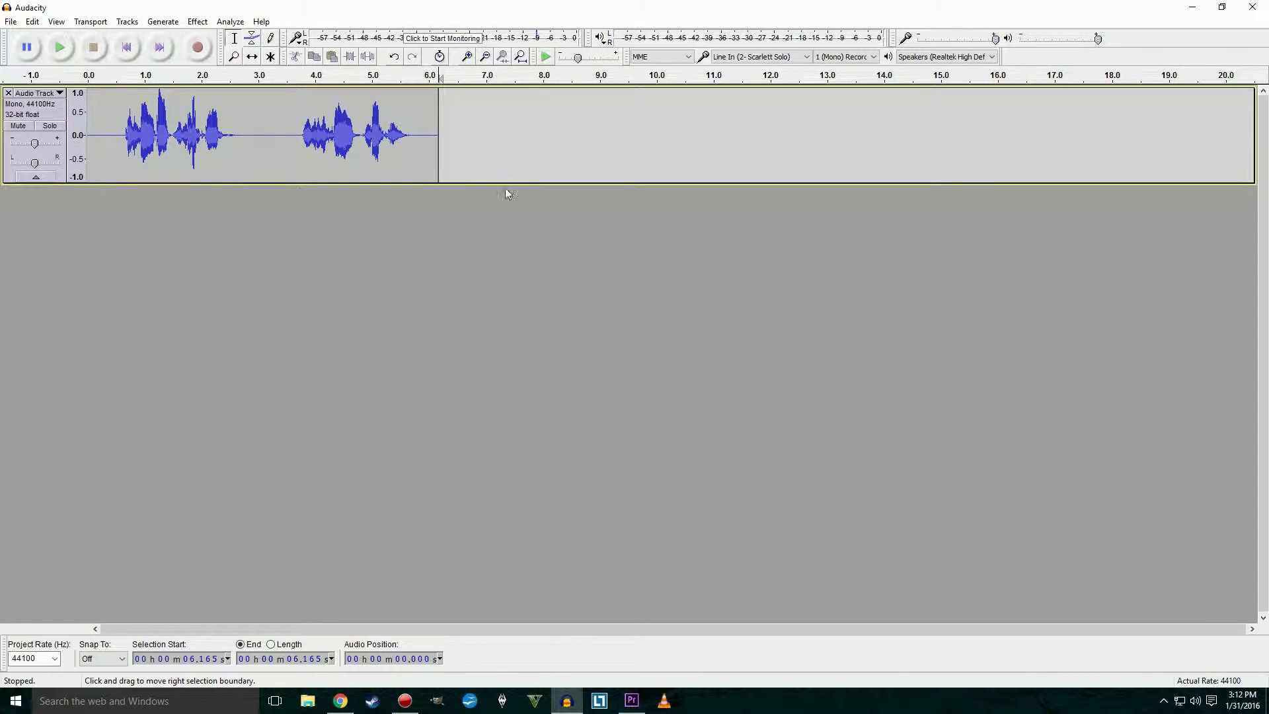
{"action": "left_click", "coordinate": [10, 22]}
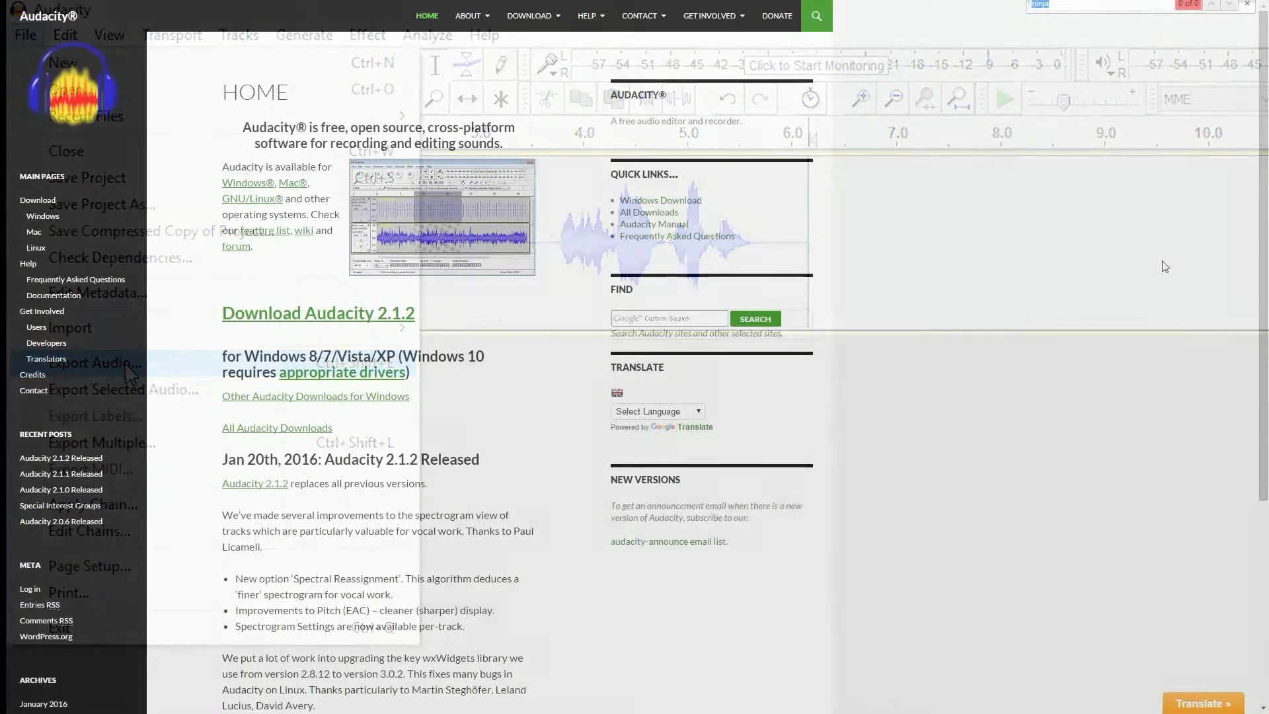
{"action": "key", "text": "ctrl+f"}
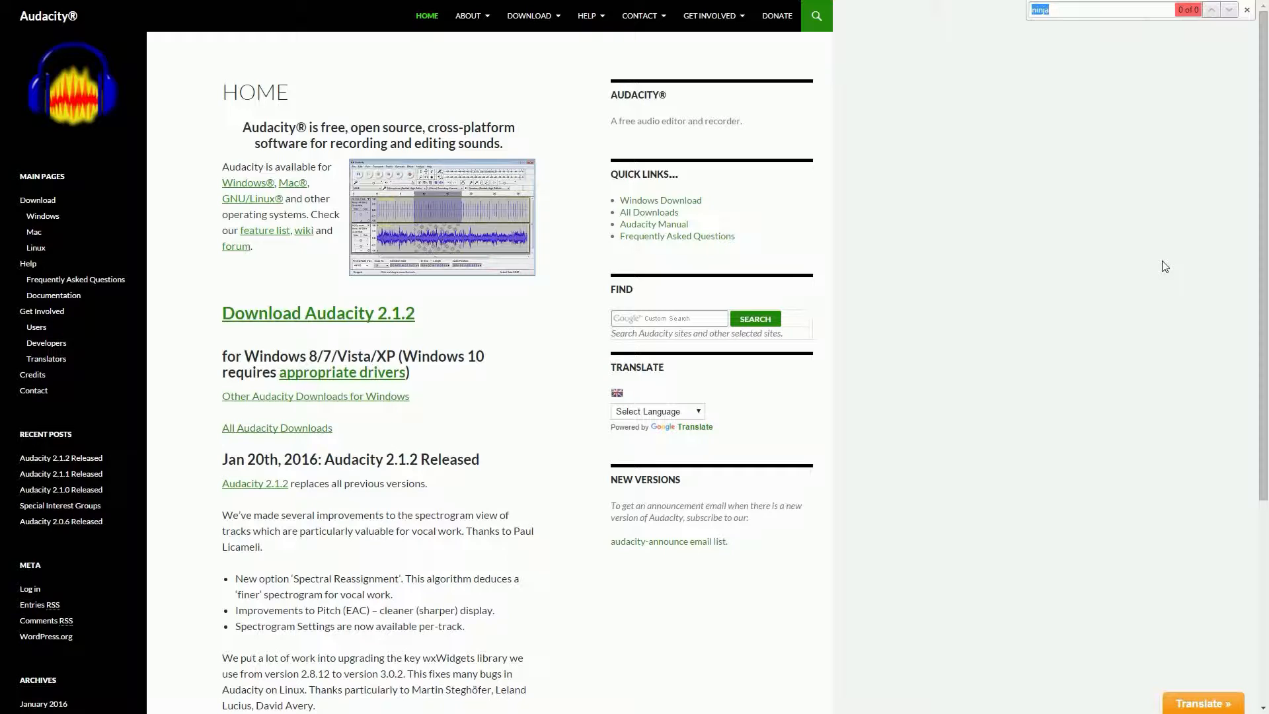
{"action": "key", "text": "Escape"}
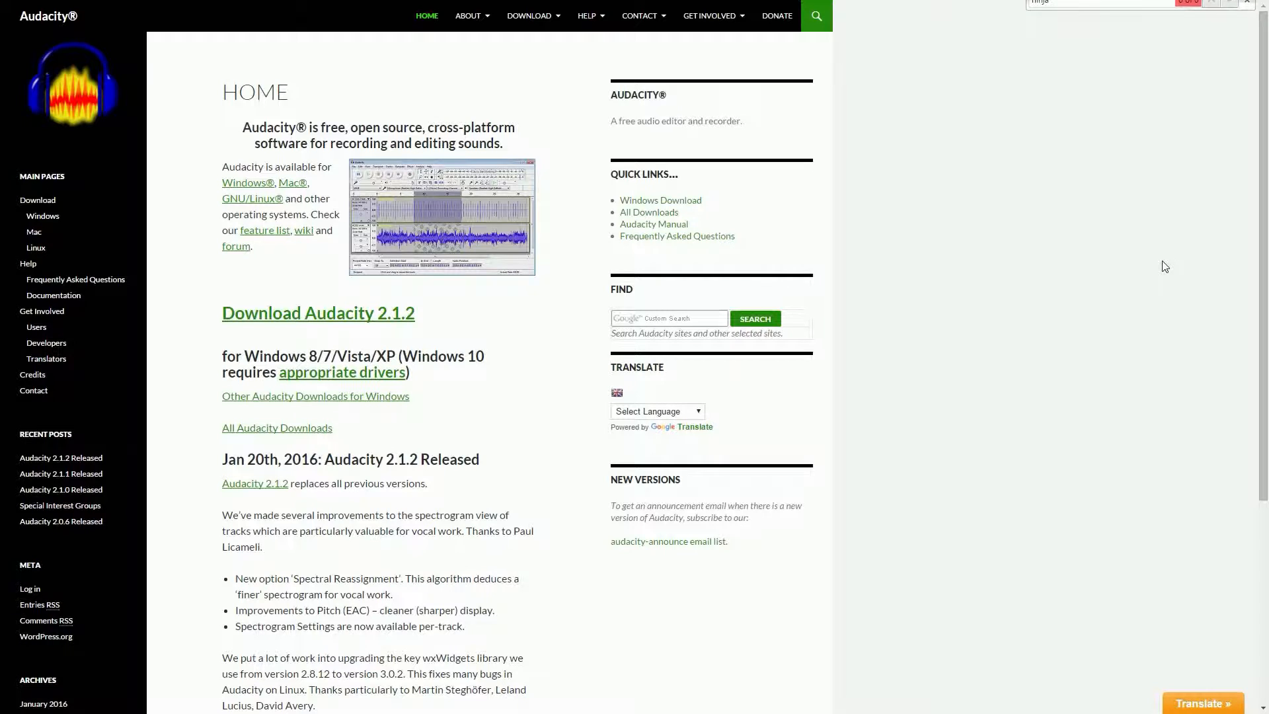